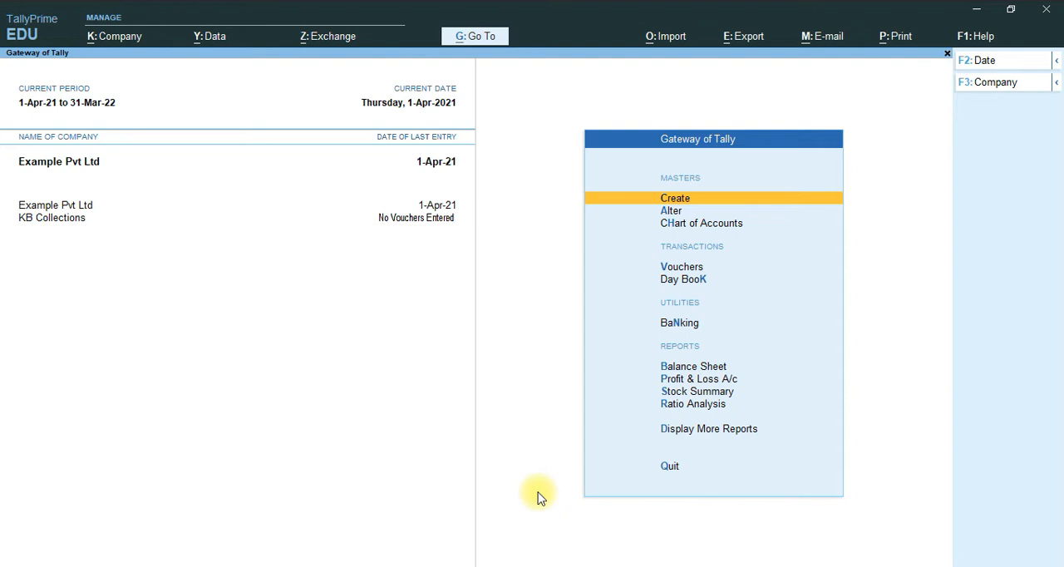
Start a new purchase voucher and change its mode to Accounting Invoice.
{"action": "key", "text": "Down"}
{"action": "key", "text": "Down"}
{"action": "key", "text": "Down"}
{"action": "key", "text": "Down"}
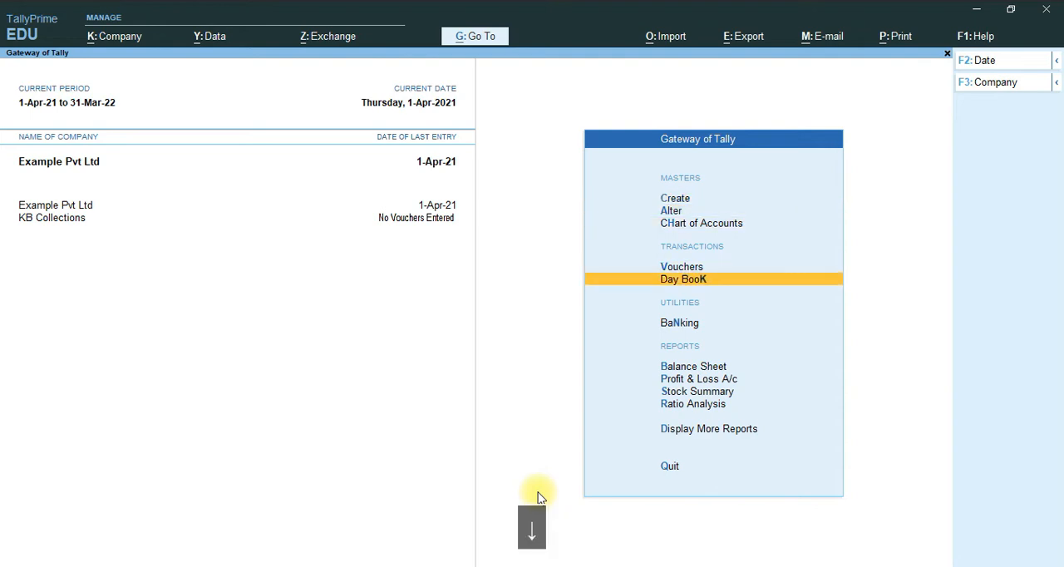
{"action": "key", "text": "Up"}
{"action": "key", "text": "Return"}
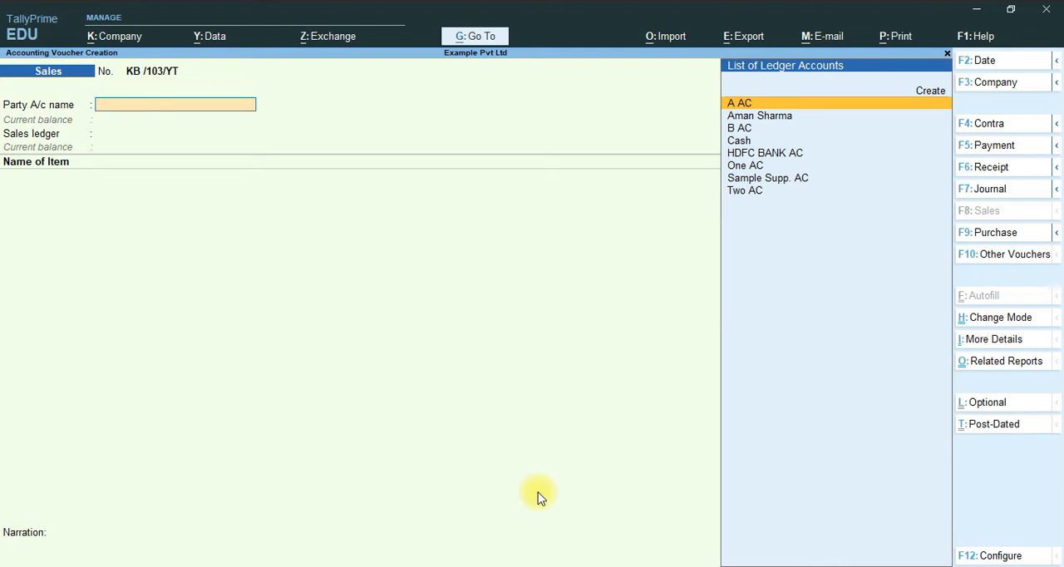
{"action": "left_click", "coordinate": [1031, 233]}
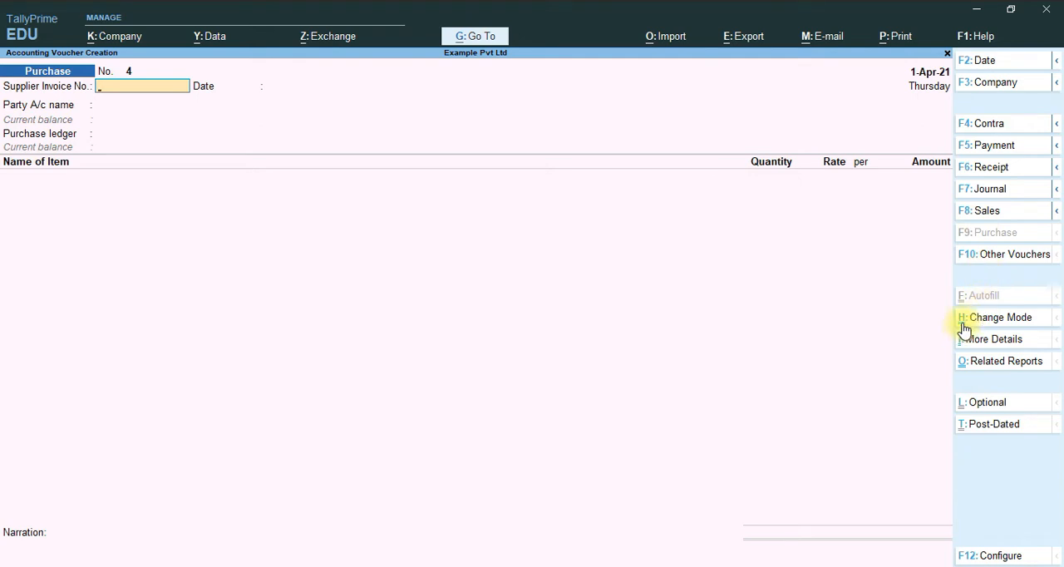
{"action": "left_click", "coordinate": [1010, 319]}
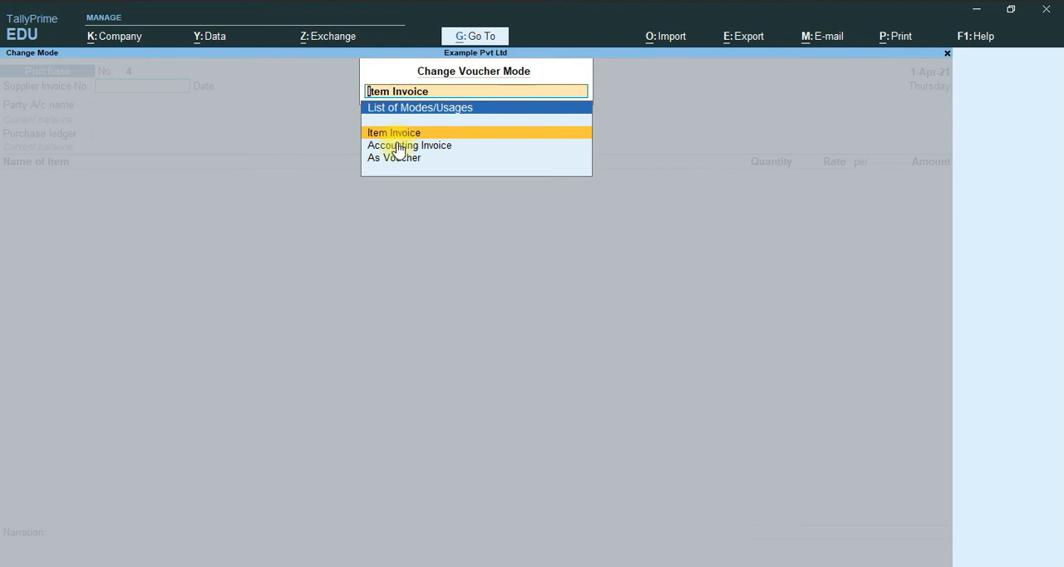
{"action": "left_click", "coordinate": [440, 147]}
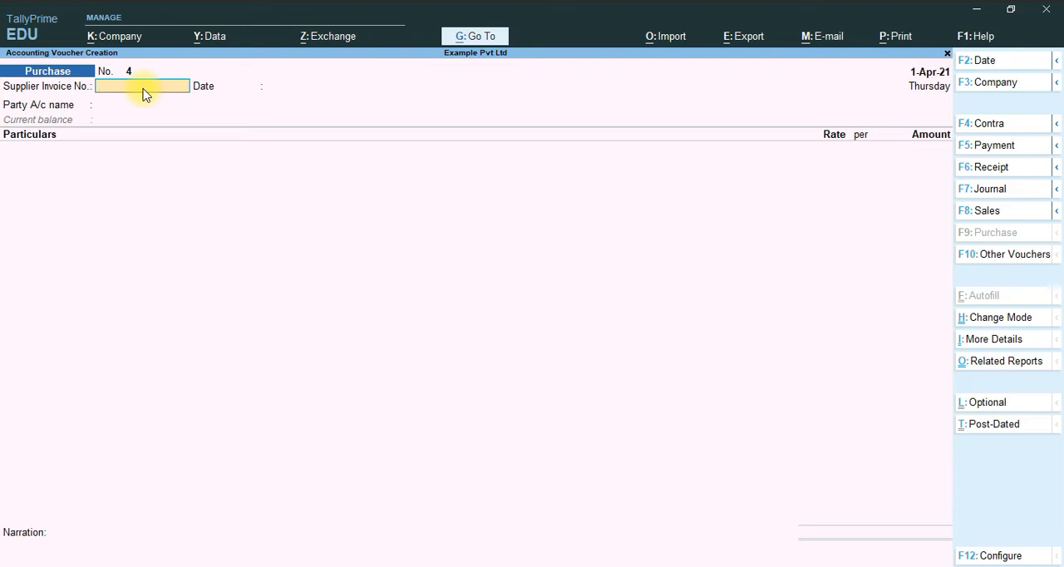
Enter supplier invoice number 85 and accept 1-Apr-21 as the invoice date.
{"action": "type", "text": "85"}
{"action": "key", "text": "Return"}
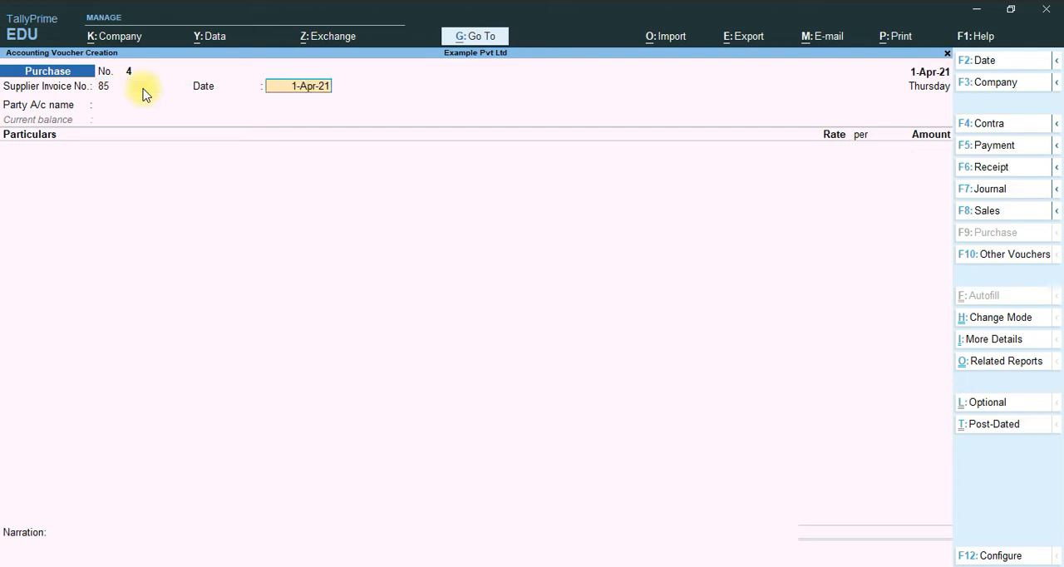
{"action": "key", "text": "Return"}
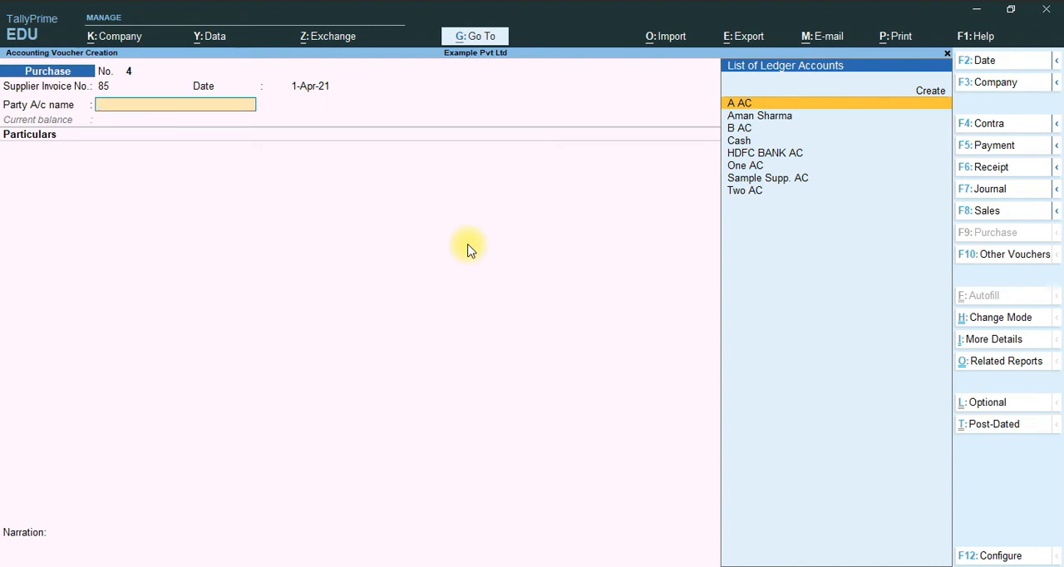
Create a new party ledger with the supplier's name and group it under Sundry Creditors.
{"action": "left_click", "coordinate": [928, 91]}
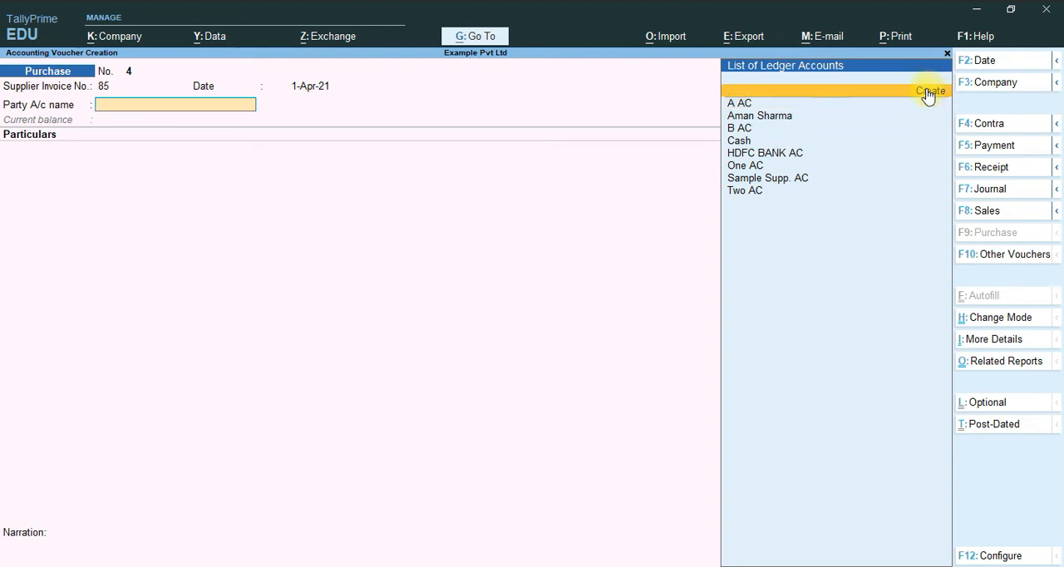
{"action": "key", "text": "Return"}
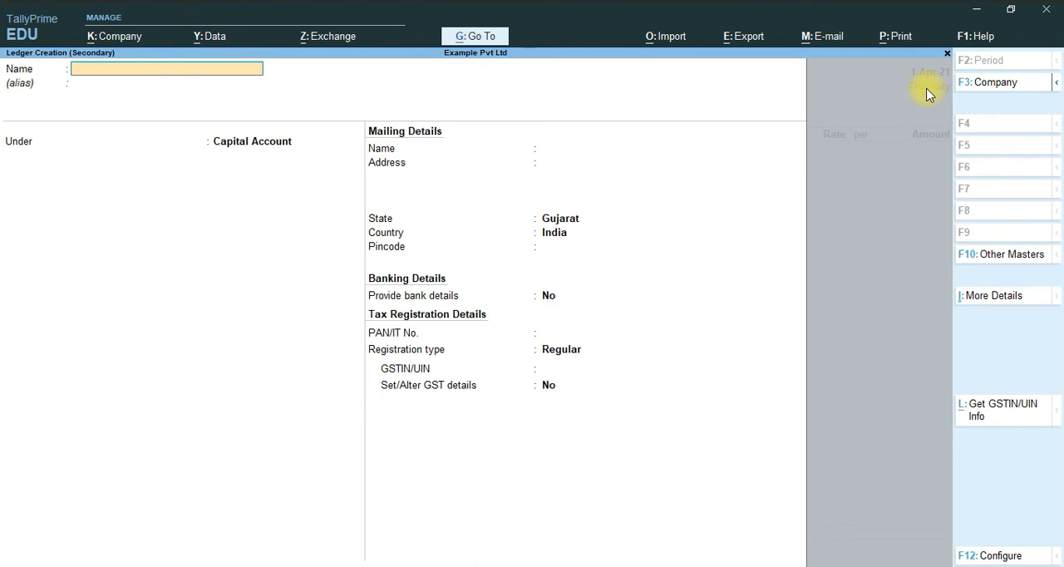
{"action": "type", "text": "S"}
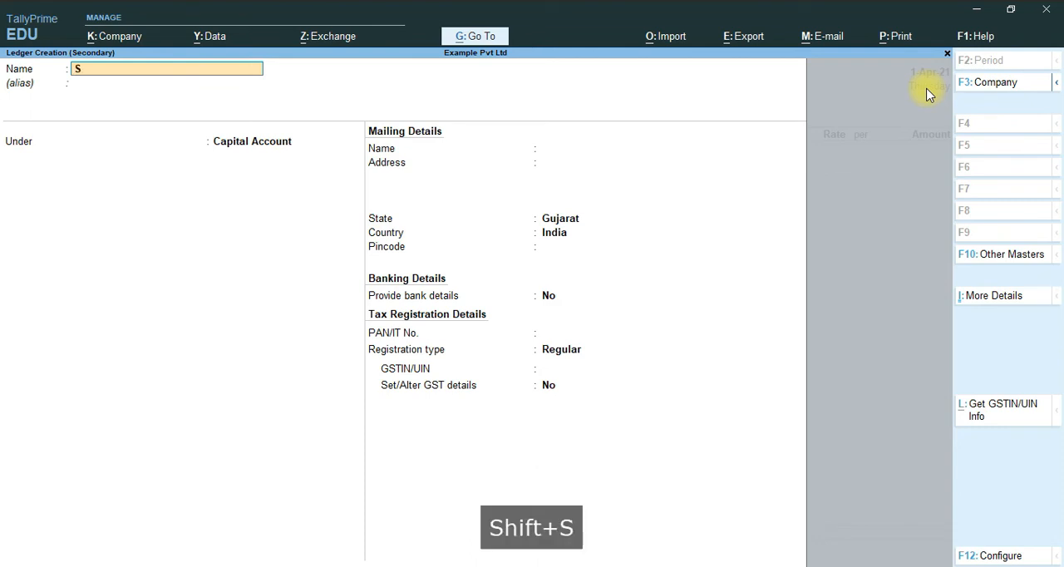
{"action": "type", "text": "agaar"}
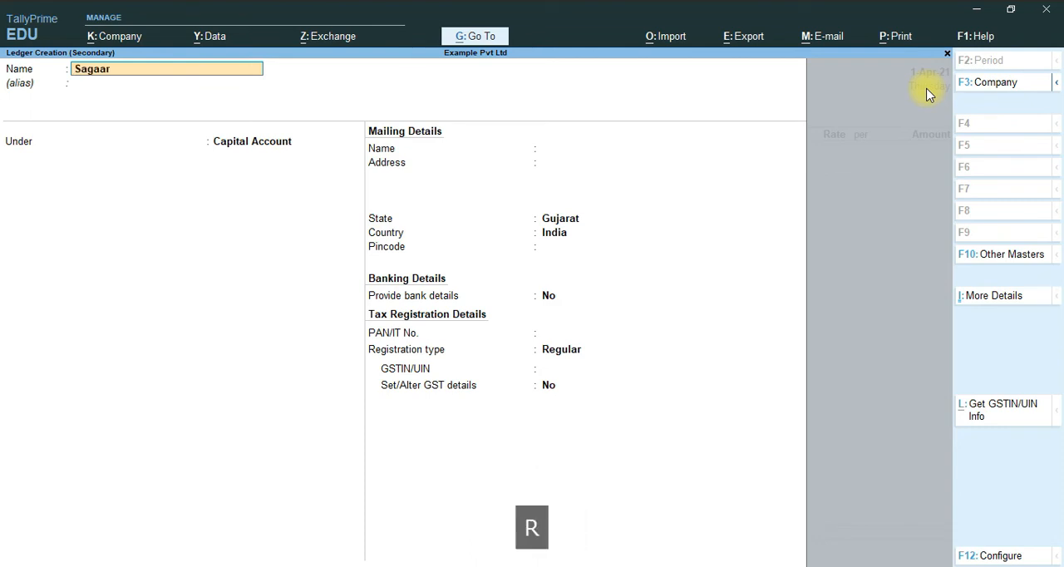
{"action": "key", "text": "Left"}
{"action": "key", "text": "BackSpace"}
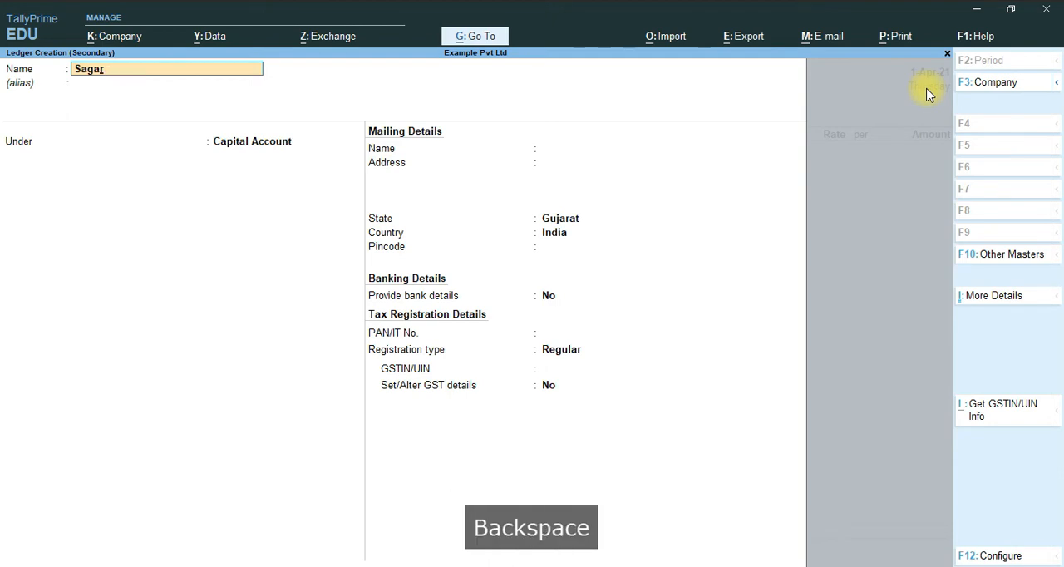
{"action": "key", "text": "Return"}
{"action": "key", "text": "Return"}
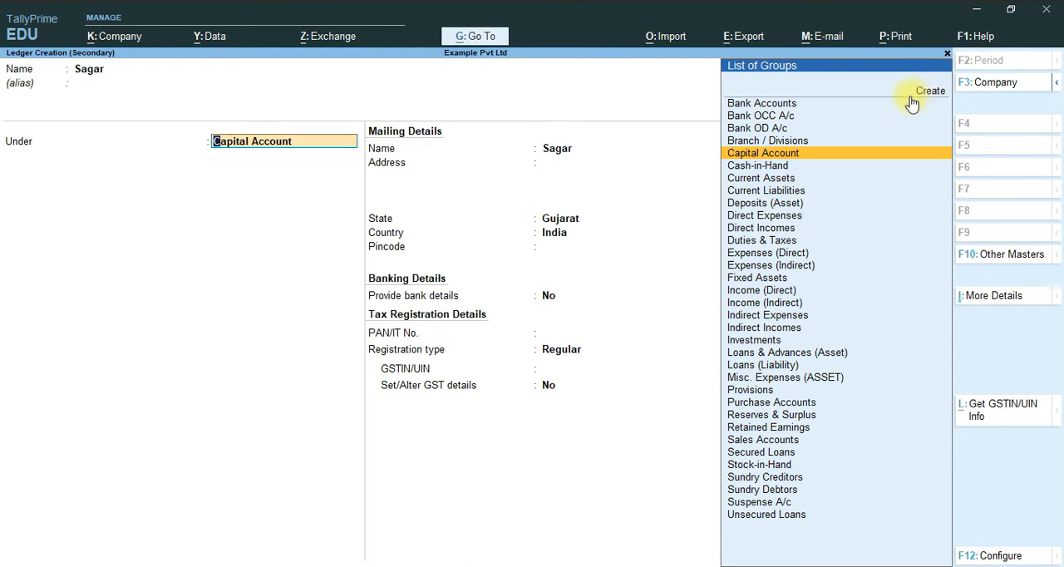
{"action": "left_click", "coordinate": [784, 477]}
{"action": "left_click", "coordinate": [783, 477]}
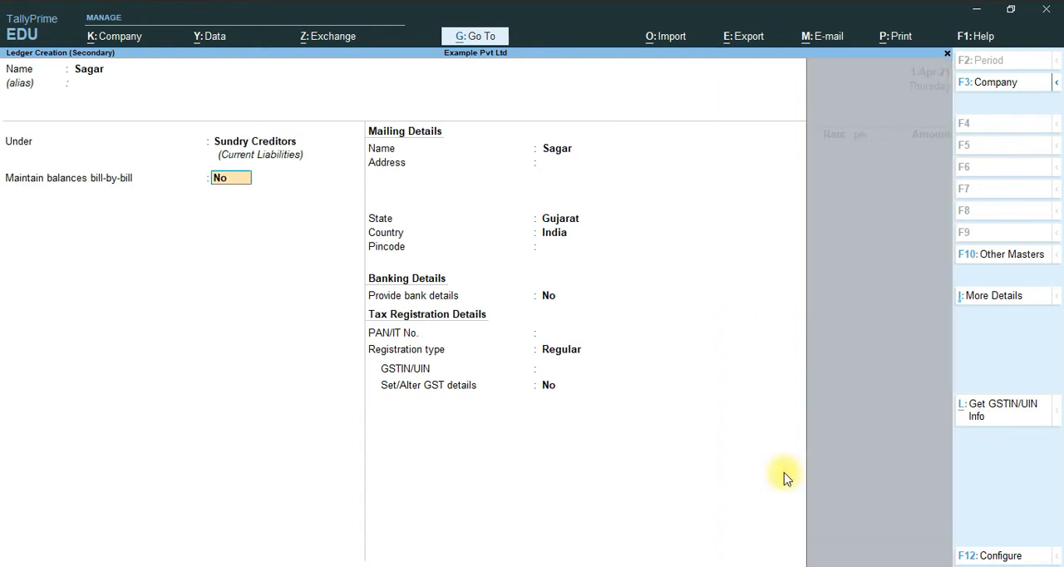
Keep bill-by-bill balances at No, registration type Regular and GSTIN/UIN blank for the supplier ledger, and save it.
{"action": "key", "text": "Return"}
{"action": "key", "text": "Return"}
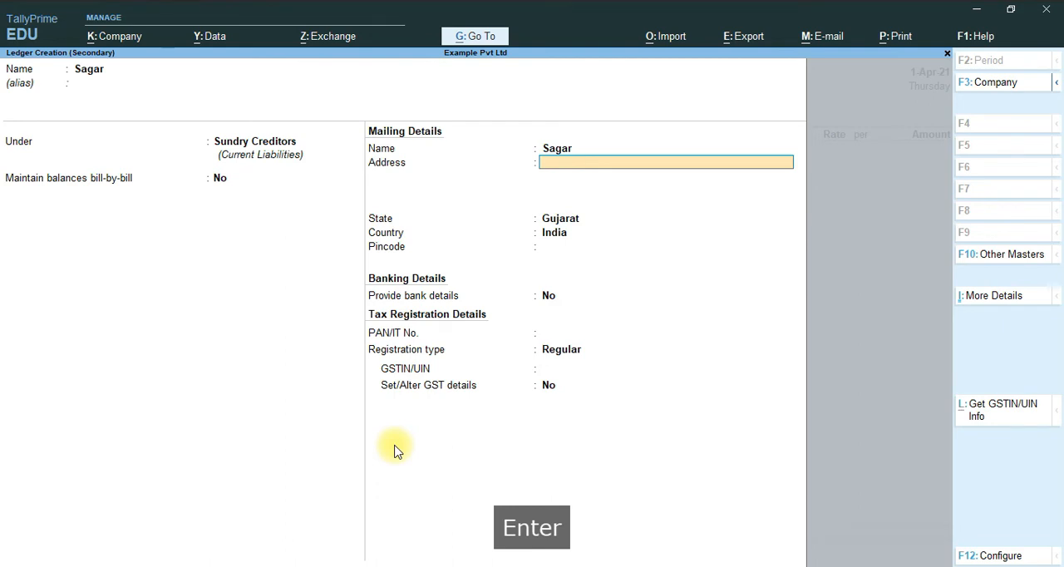
{"action": "key", "text": "Return"}
{"action": "key", "text": "Return"}
{"action": "key", "text": "Return"}
{"action": "key", "text": "Return"}
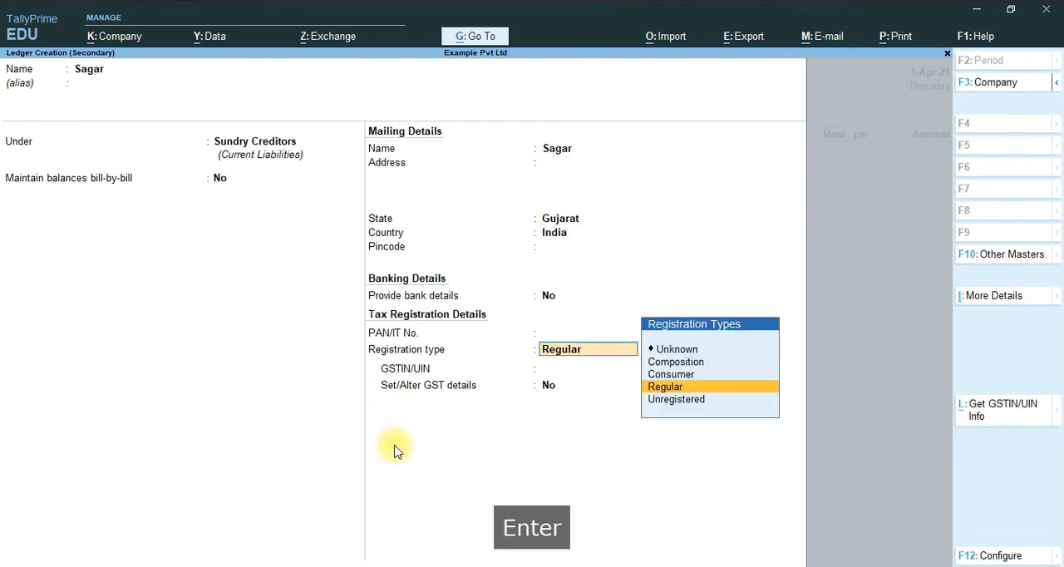
{"action": "key", "text": "Return"}
{"action": "key", "text": "Return"}
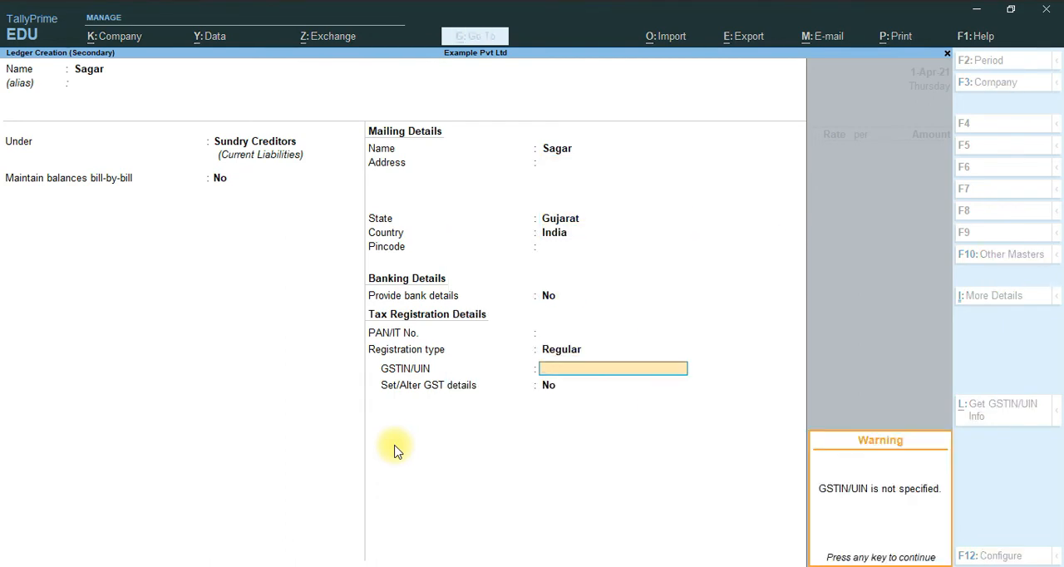
{"action": "key", "text": "Return"}
{"action": "key", "text": "Return"}
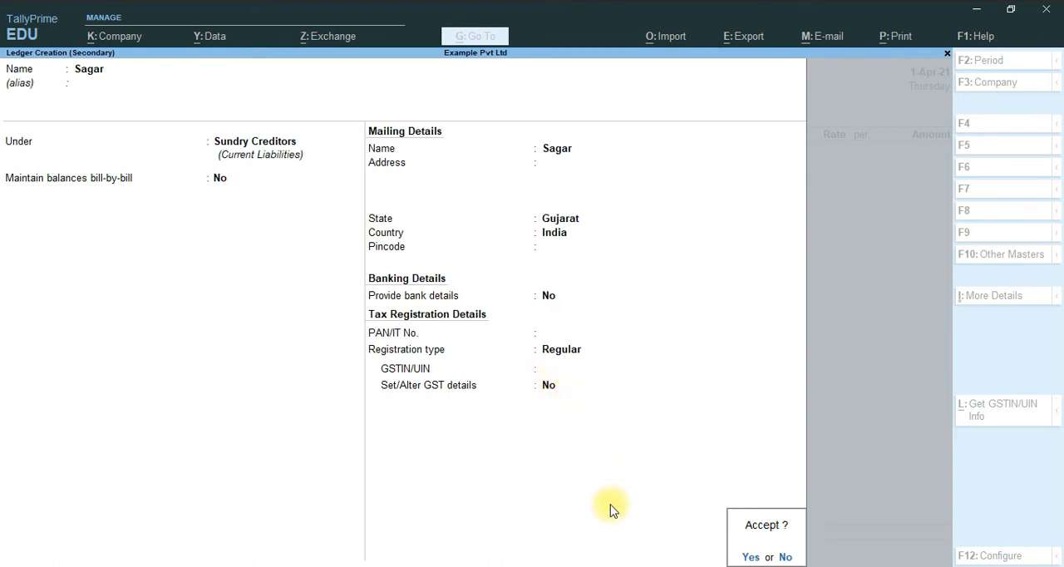
{"action": "key", "text": "y"}
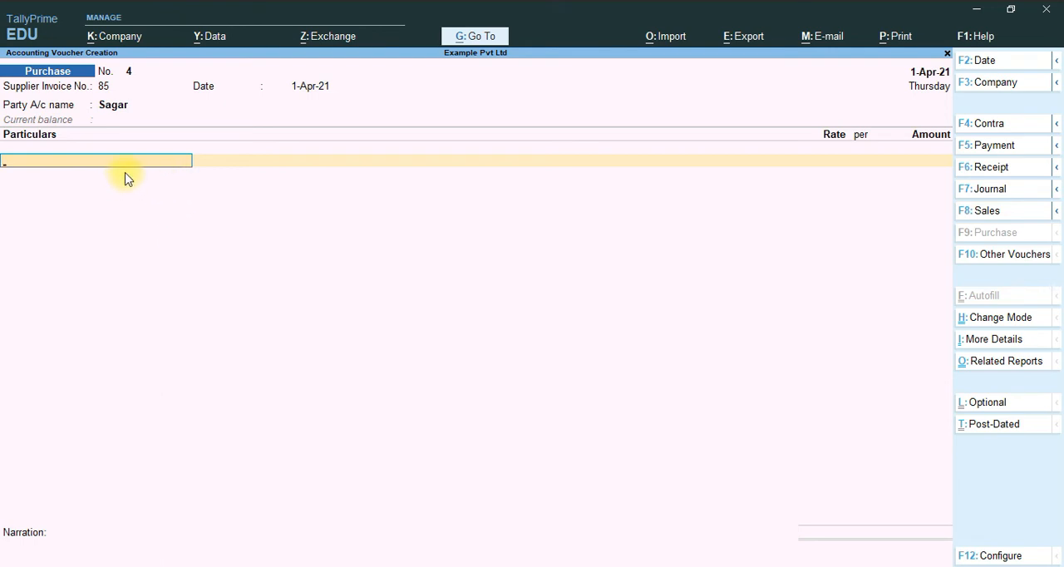
Add RENT A/C to the purchase voucher's particulars with an amount of 4500.
{"action": "type", "text": "RENT A/C"}
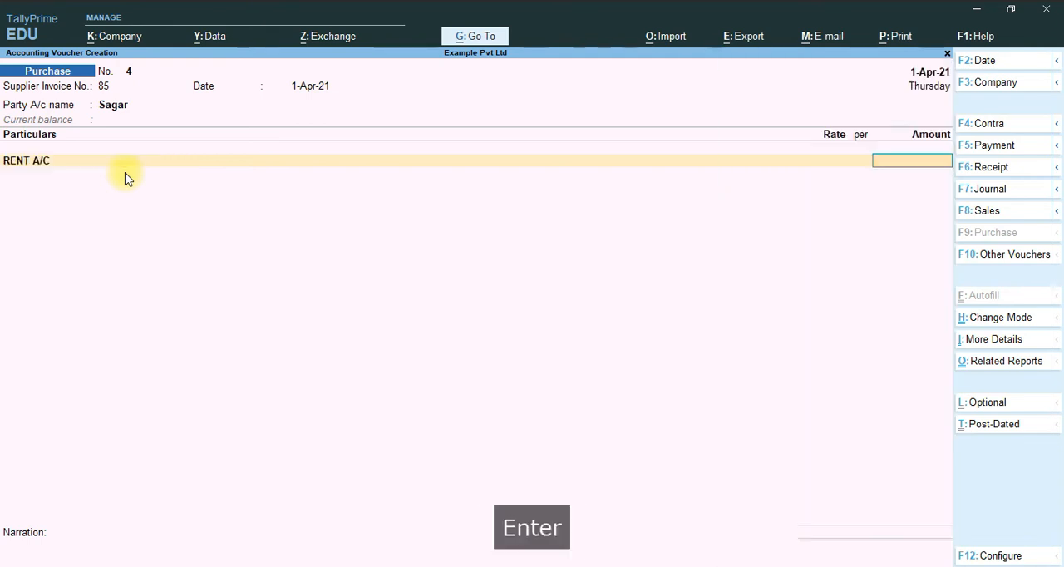
{"action": "key", "text": "Return"}
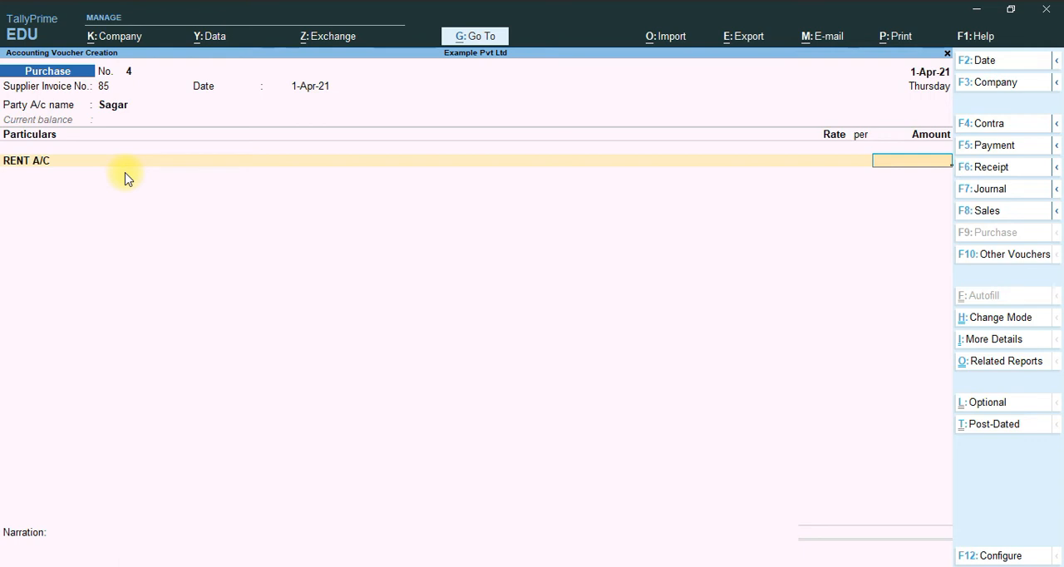
{"action": "type", "text": "45"}
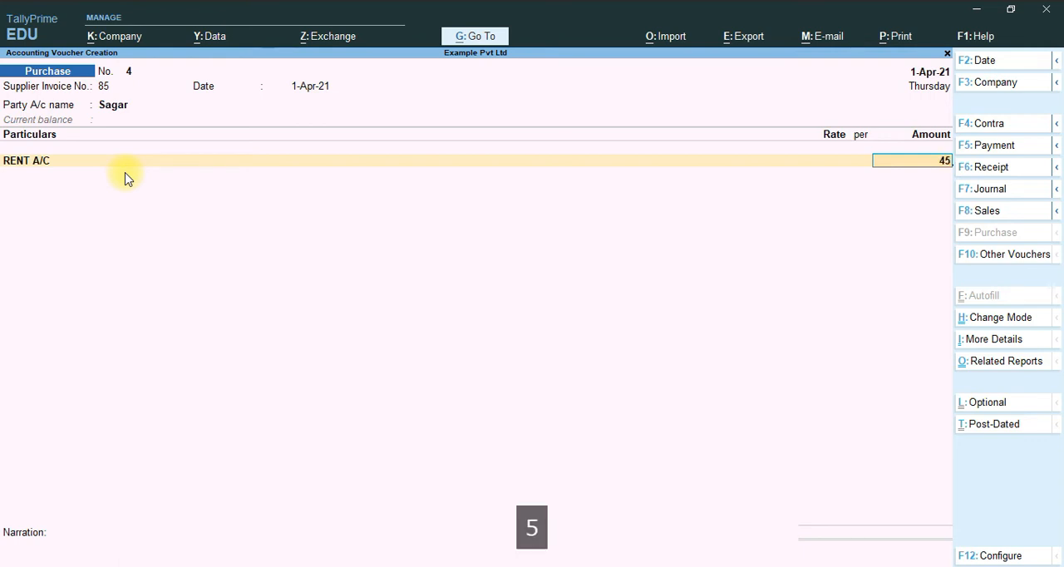
{"action": "type", "text": "00"}
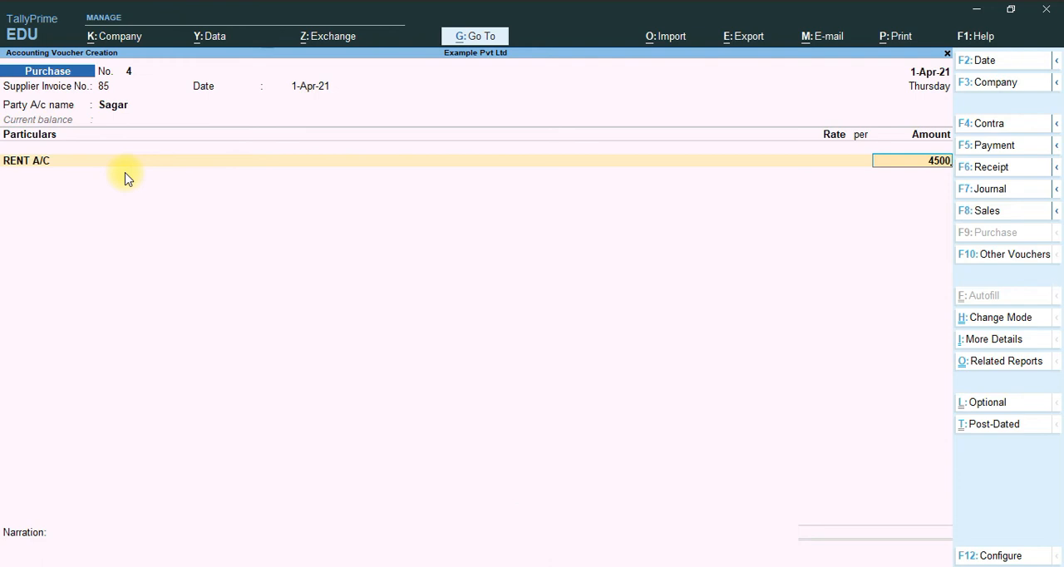
{"action": "key", "text": "Return"}
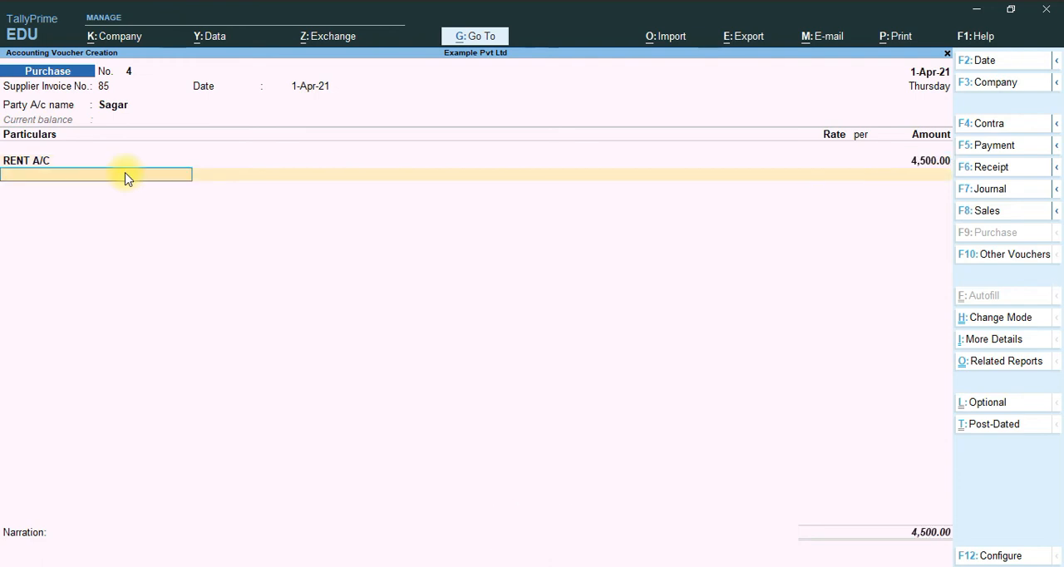
Add the CGST AC and SGST AC tax lines below the rent, accepting their calculated amounts.
{"action": "type", "text": "C"}
{"action": "key", "text": "Return"}
{"action": "type", "text": "s"}
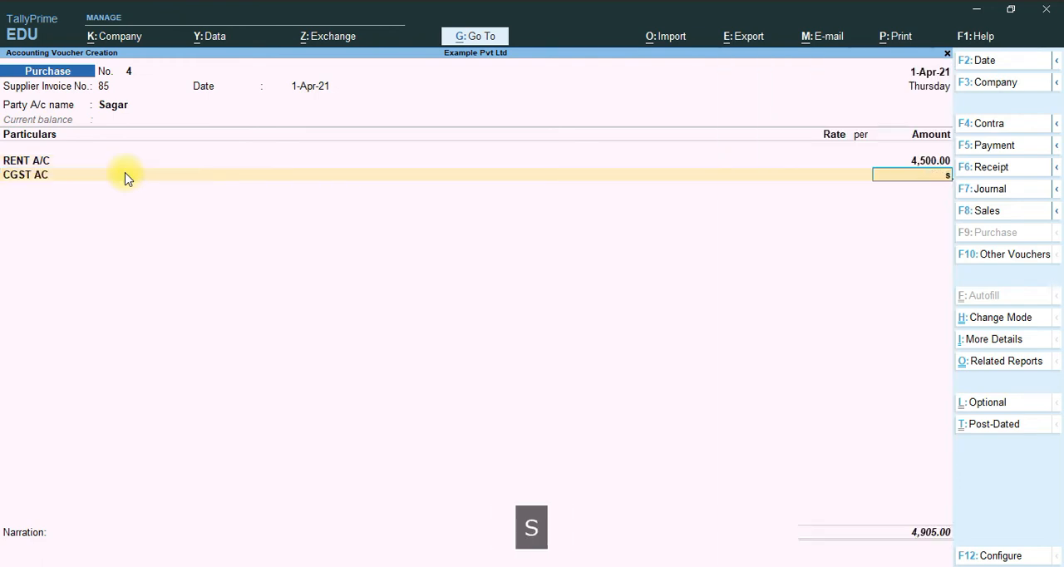
{"action": "key", "text": "Return"}
{"action": "key", "text": "BackSpace"}
{"action": "key", "text": "Return"}
{"action": "type", "text": "Sg"}
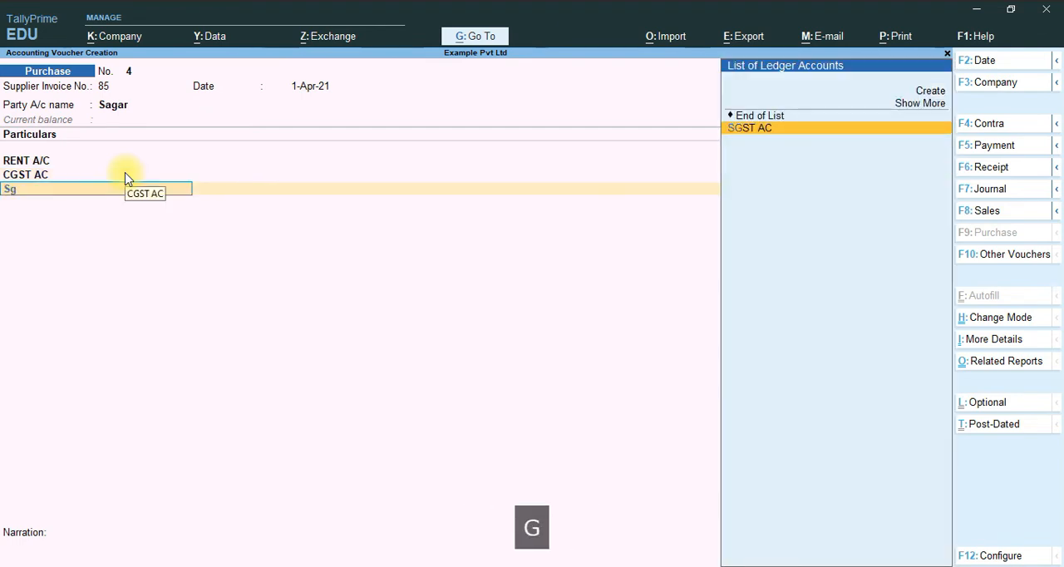
{"action": "key", "text": "Return"}
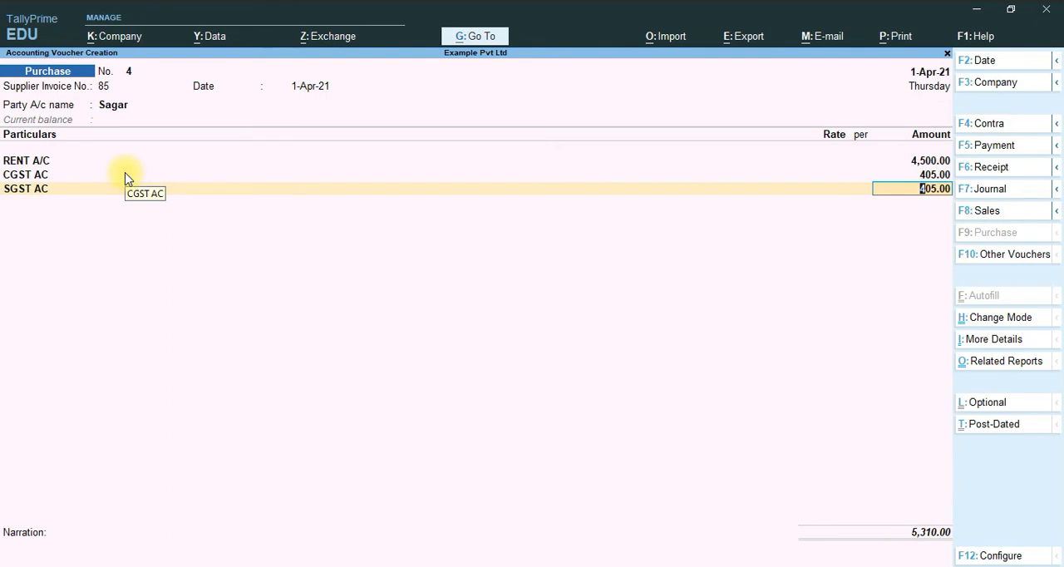
{"action": "key", "text": "Return"}
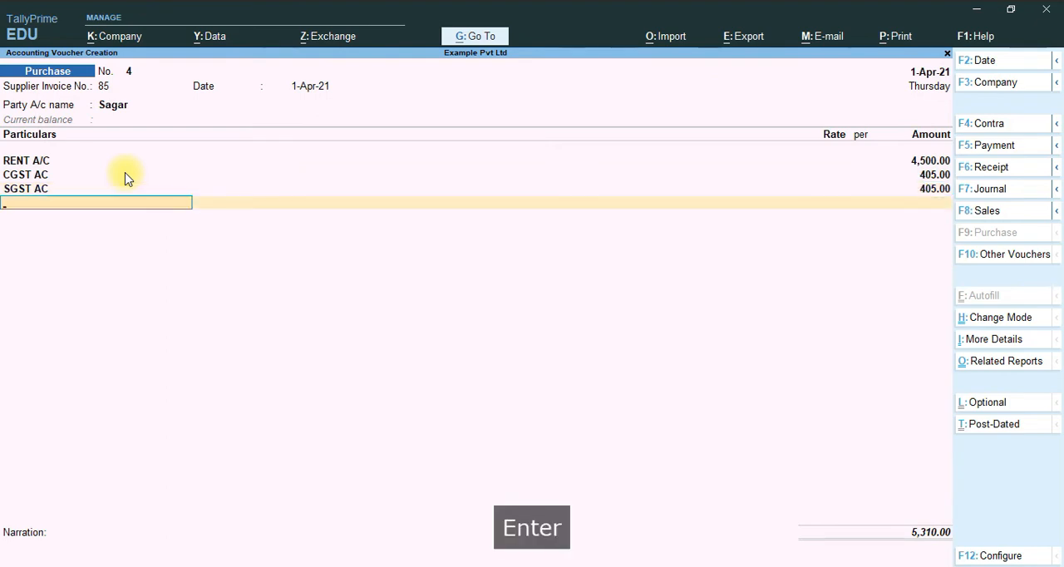
End the particulars, enter the narration "Bill no 85" and save the purchase voucher.
{"action": "key", "text": "Return"}
{"action": "key", "text": "Return"}
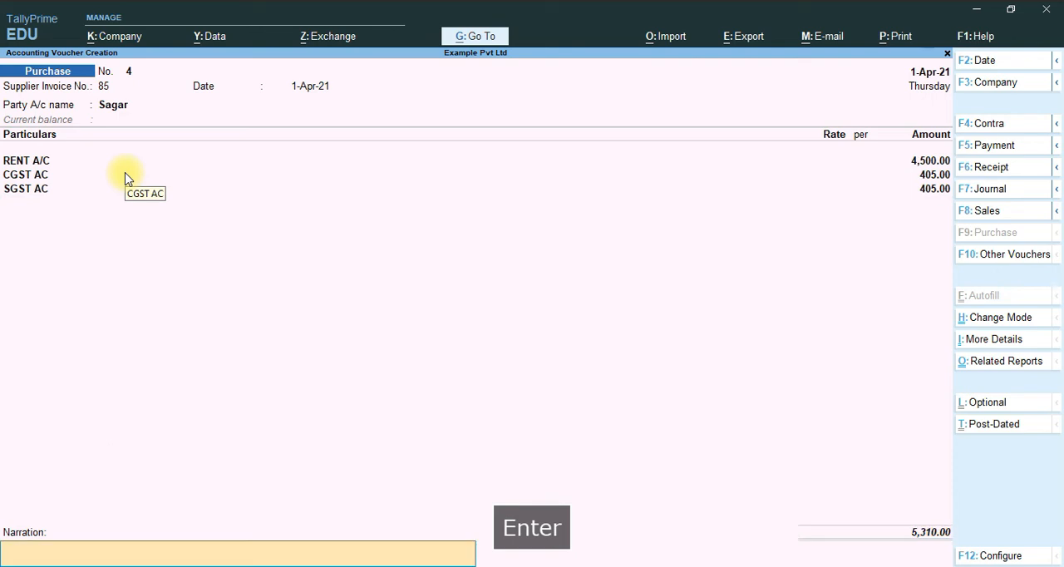
{"action": "type", "text": "Bill no 85"}
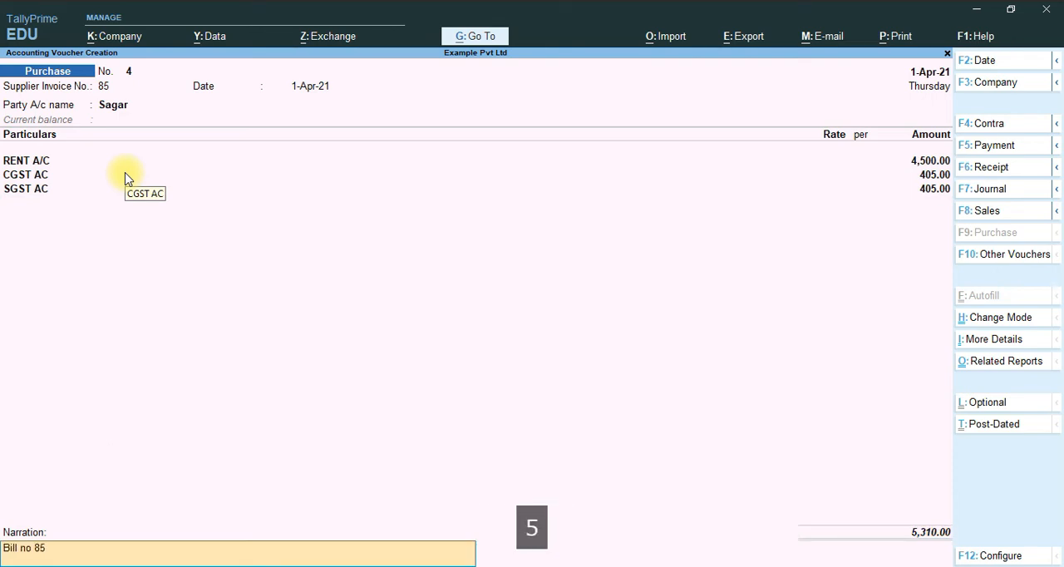
{"action": "key", "text": "Return"}
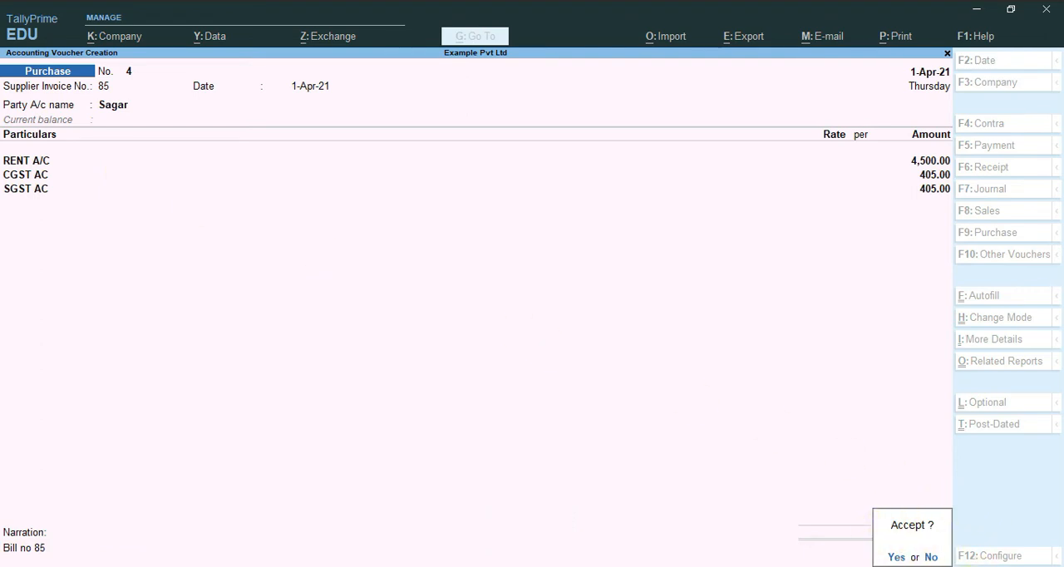
{"action": "key", "text": "y"}
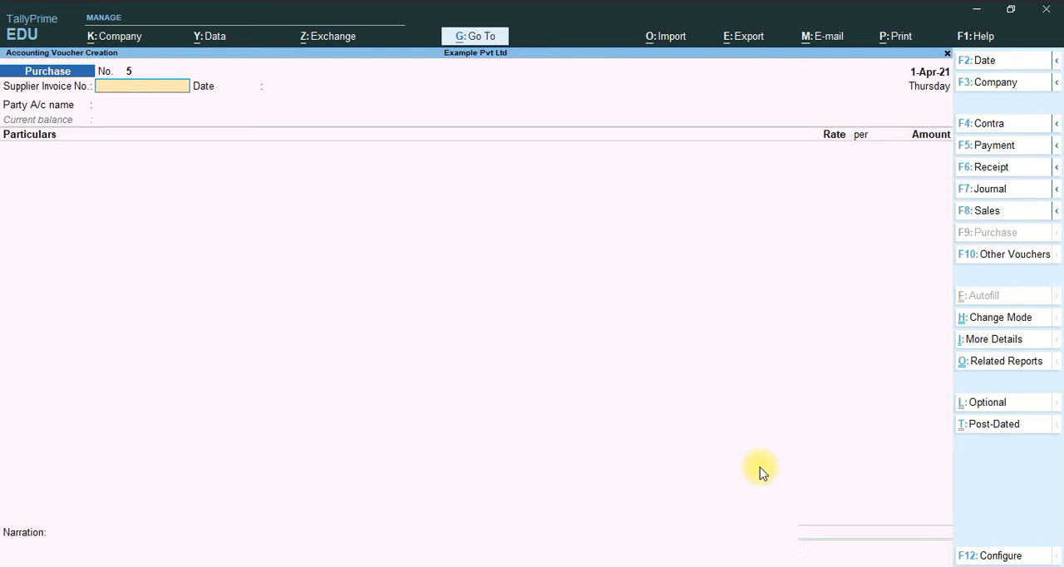
Enter supplier invoice number 90 in the next purchase voucher and accept 1-Apr-21 as its date.
{"action": "type", "text": "90"}
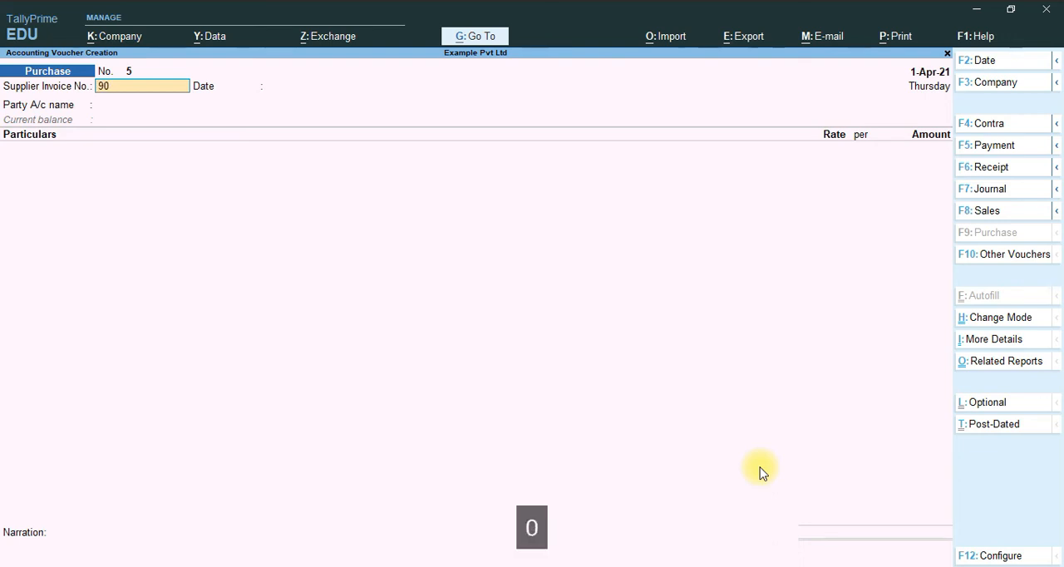
{"action": "key", "text": "Return"}
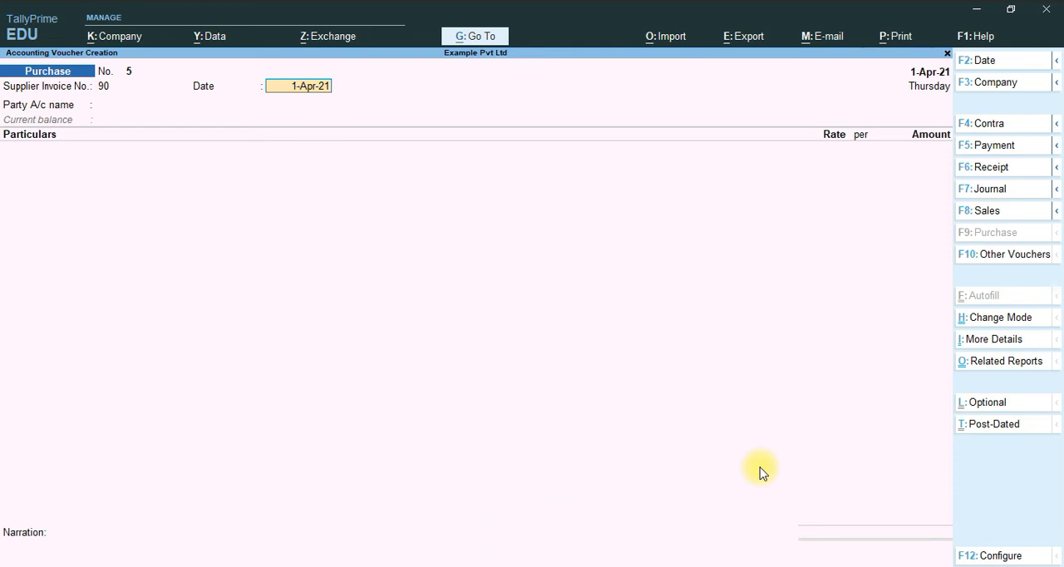
{"action": "key", "text": "Return"}
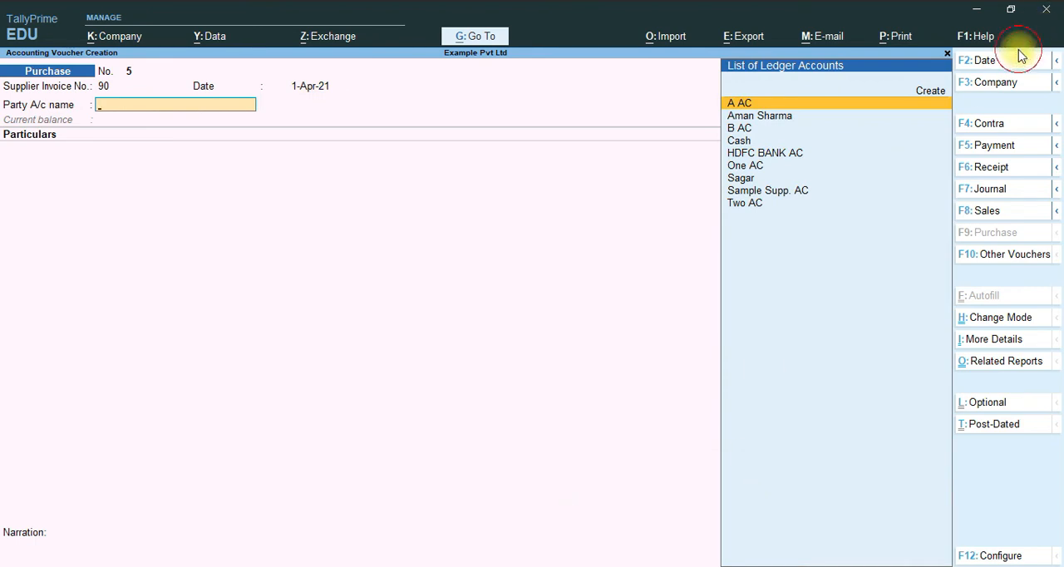
Start creating a new ledger for the voucher's party account and enter the supplier's name, leaving the alias blank.
{"action": "left_click", "coordinate": [987, 60]}
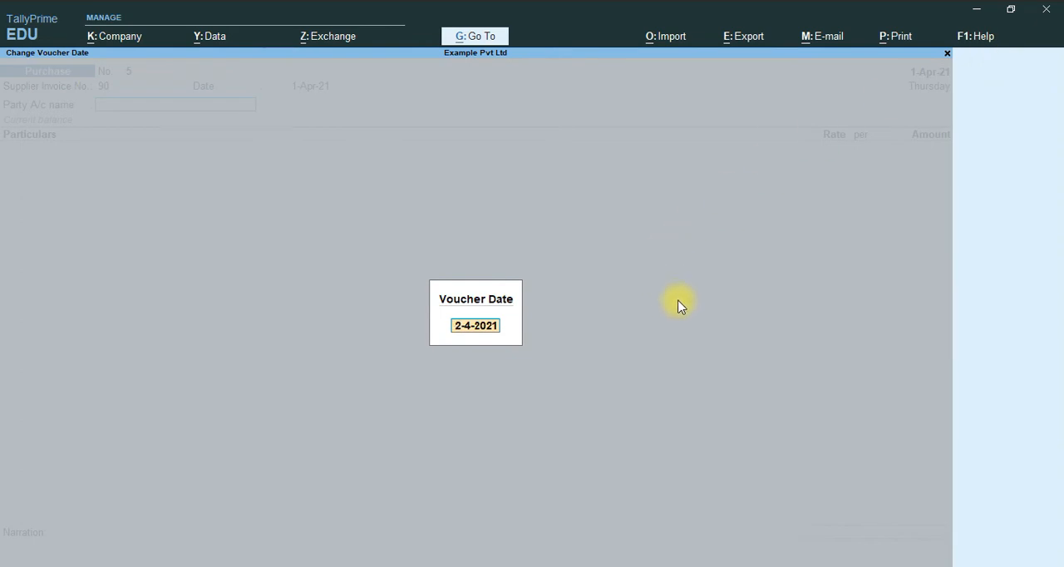
{"action": "key", "text": "ctrl+q"}
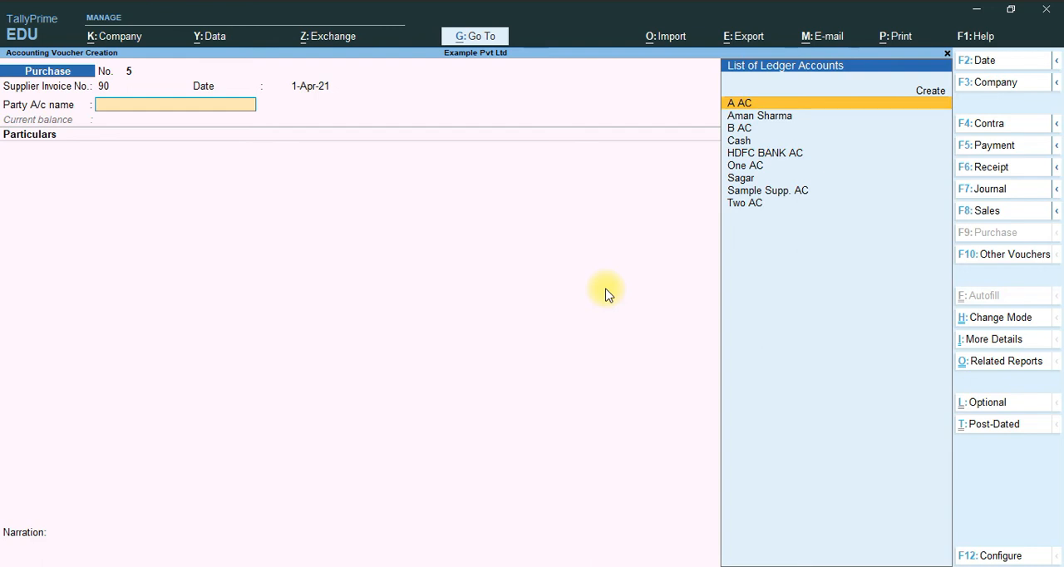
{"action": "left_click", "coordinate": [928, 93]}
{"action": "left_click", "coordinate": [928, 93]}
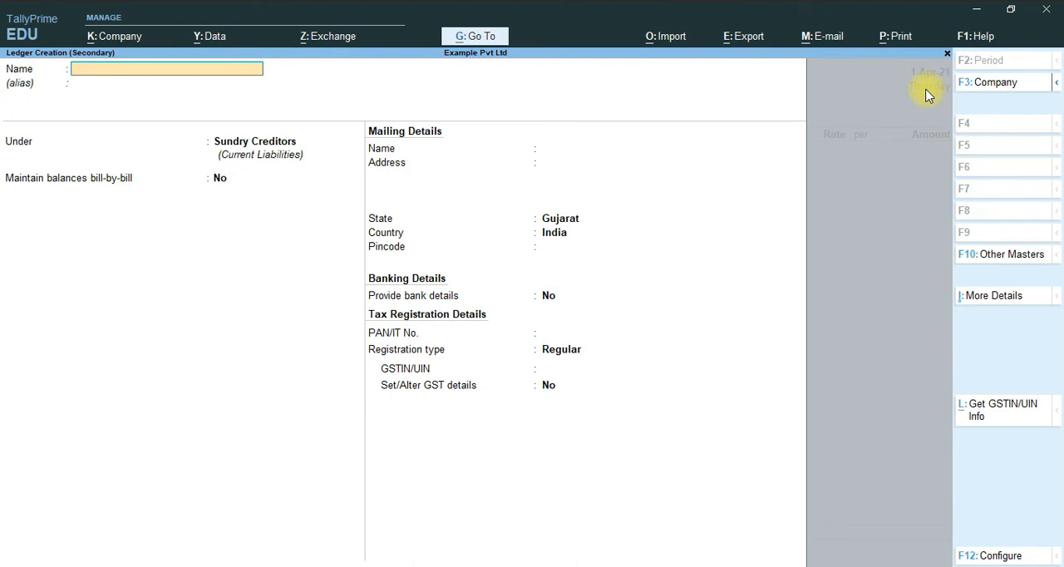
{"action": "type", "text": "Verm"}
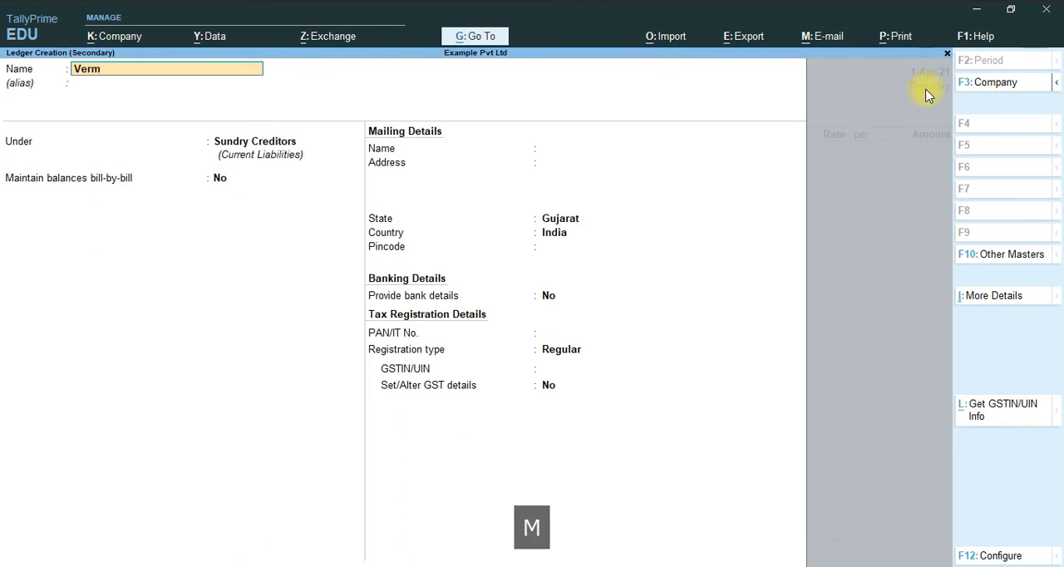
{"action": "type", "text": "a Raj"}
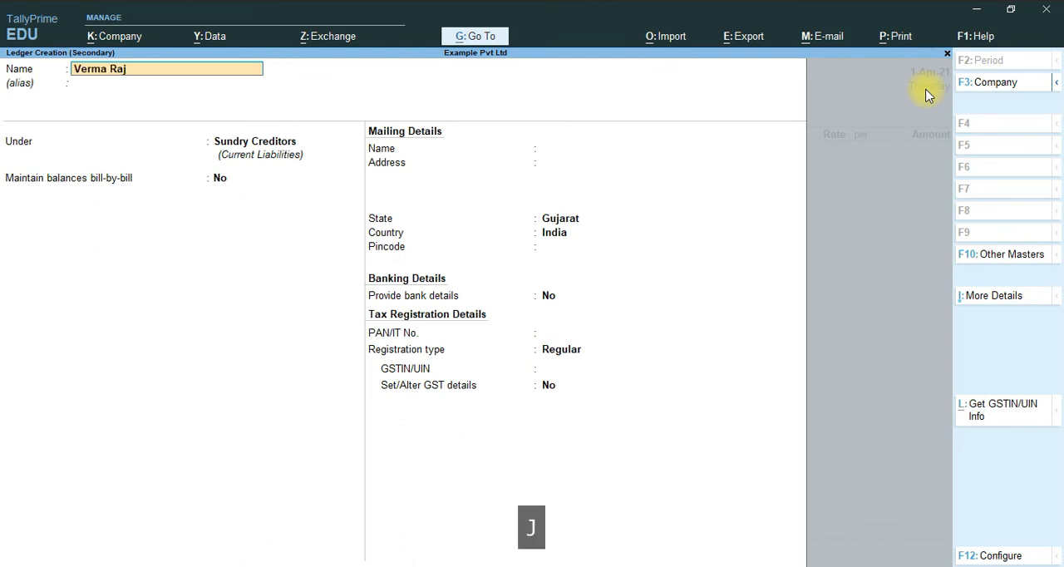
{"action": "key", "text": "Return"}
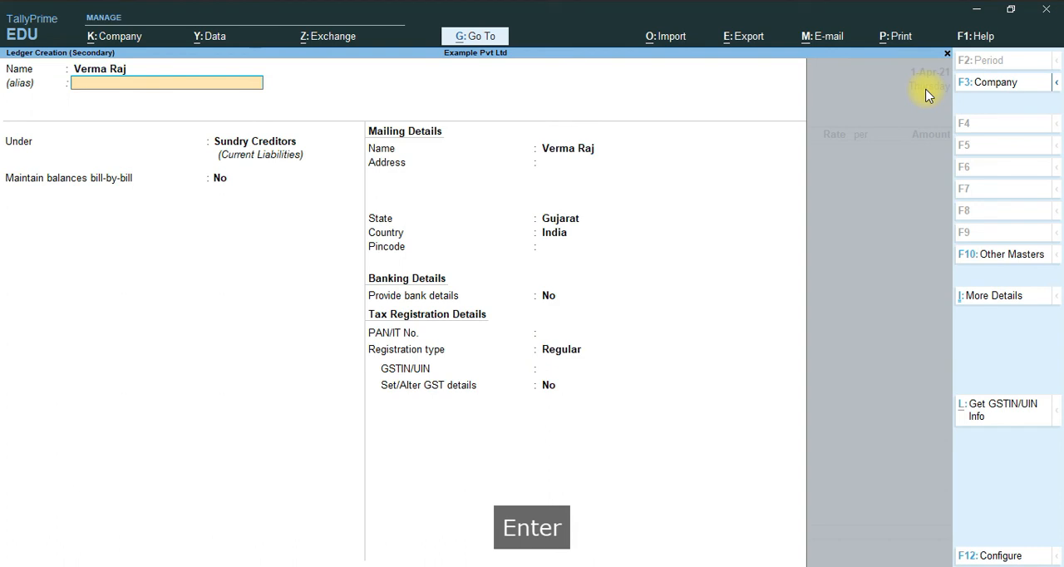
{"action": "key", "text": "Return"}
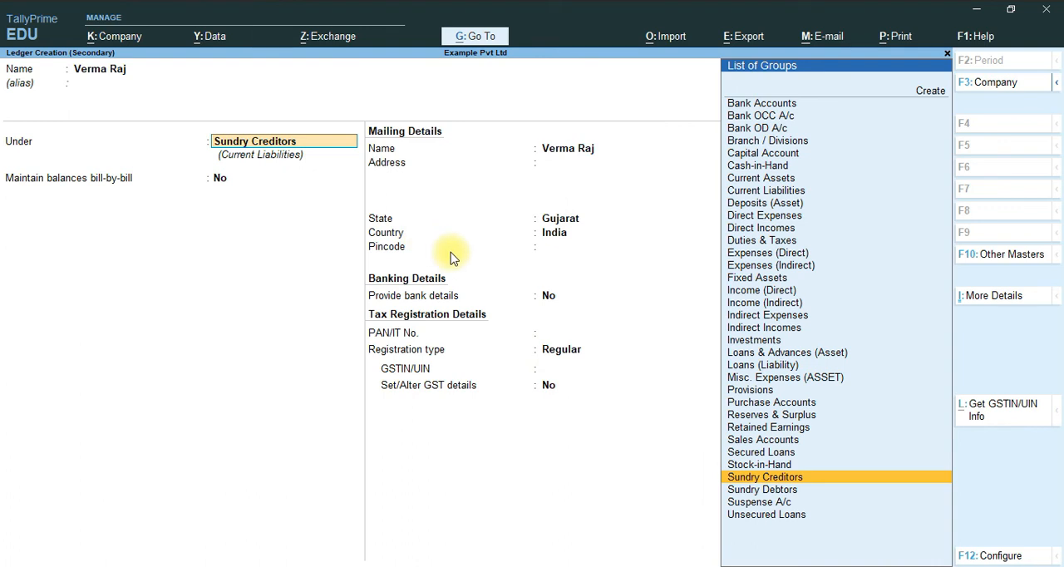
Keep the supplier ledger under Sundry Creditors, accept the default mailing, banking and tax details, and save it as the voucher's party.
{"action": "key", "text": "Return"}
{"action": "key", "text": "Return"}
{"action": "key", "text": "Return"}
{"action": "key", "text": "Return"}
{"action": "key", "text": "Return"}
{"action": "key", "text": "Return"}
{"action": "key", "text": "Return"}
{"action": "key", "text": "Return"}
{"action": "key", "text": "Return"}
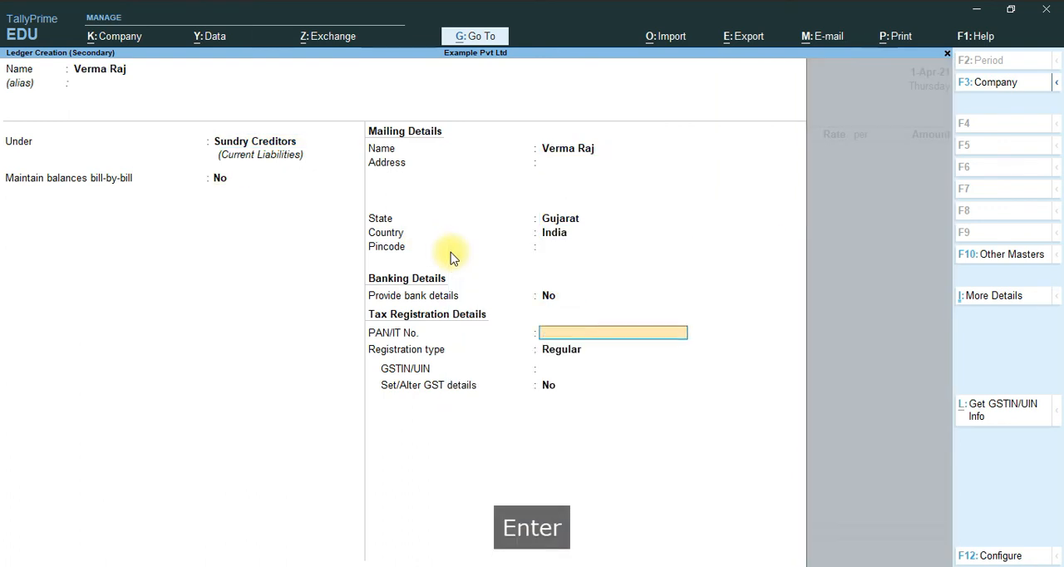
{"action": "key", "text": "Return"}
{"action": "key", "text": "Return"}
{"action": "key", "text": "Return"}
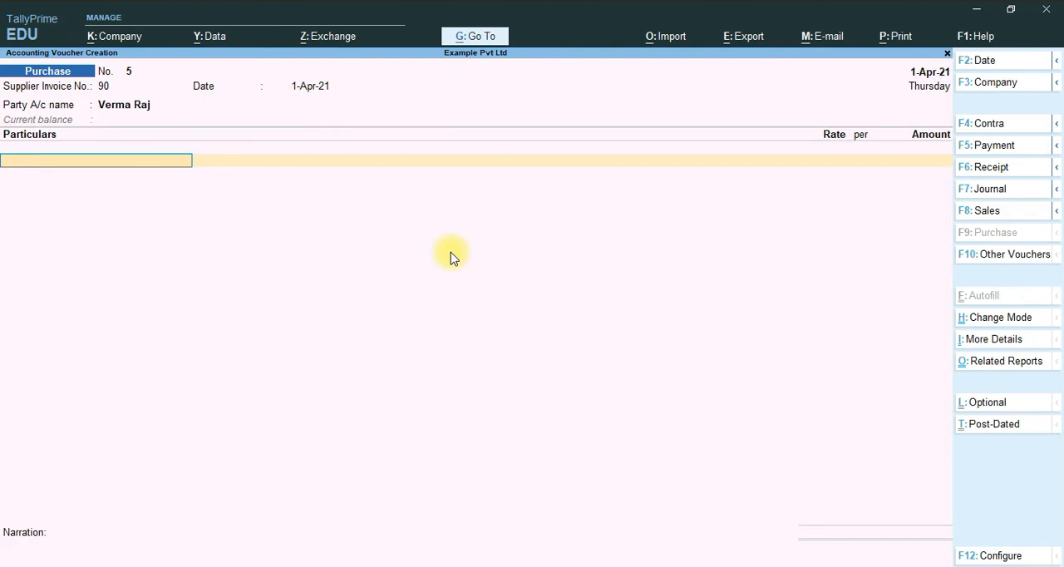
Add FURNITURE A/C to the purchase voucher's particulars with an amount of 81000.
{"action": "type", "text": "F"}
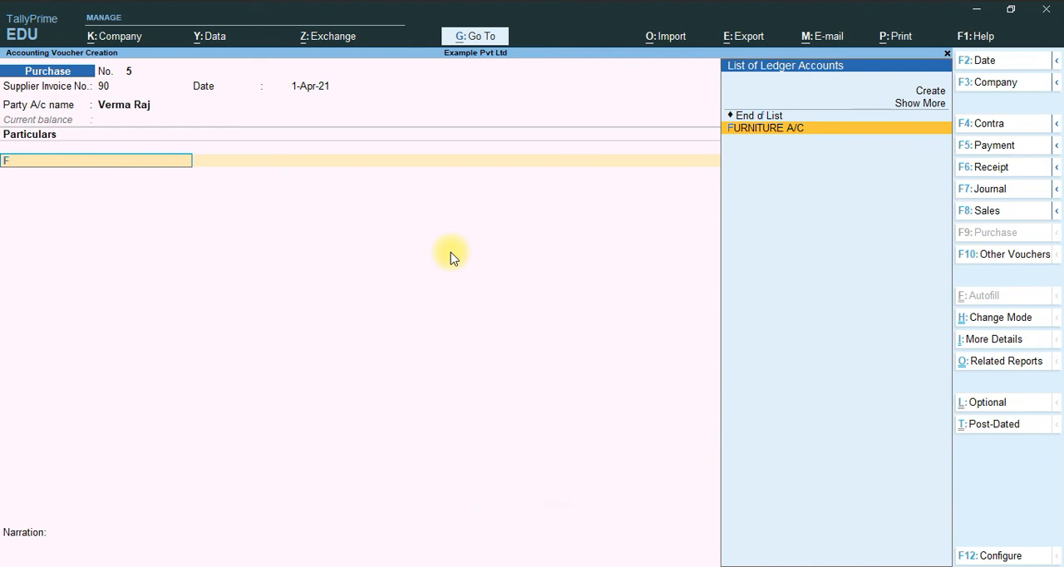
{"action": "key", "text": "Return"}
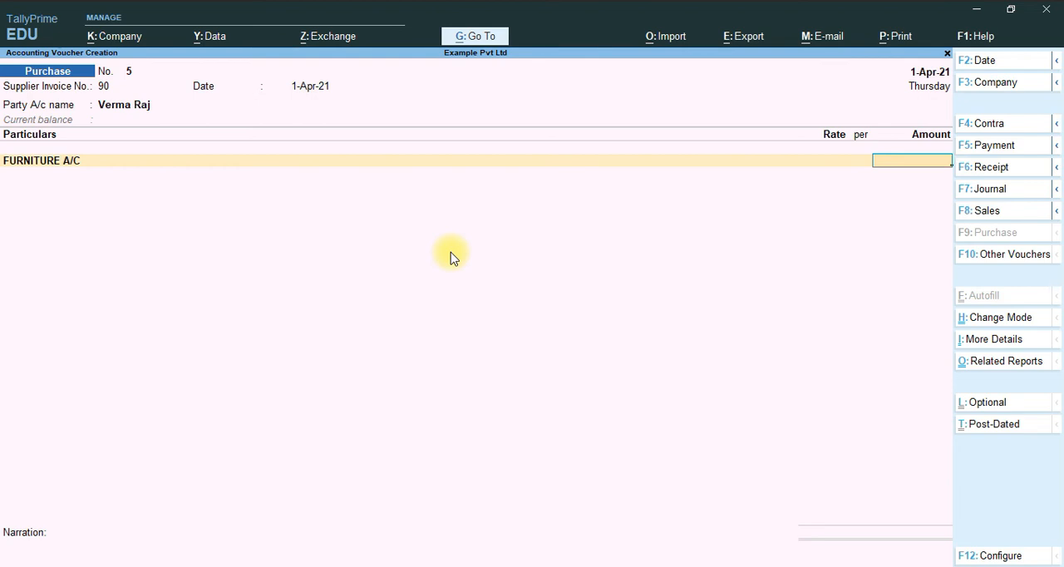
{"action": "type", "text": "81000"}
{"action": "key", "text": "Return"}
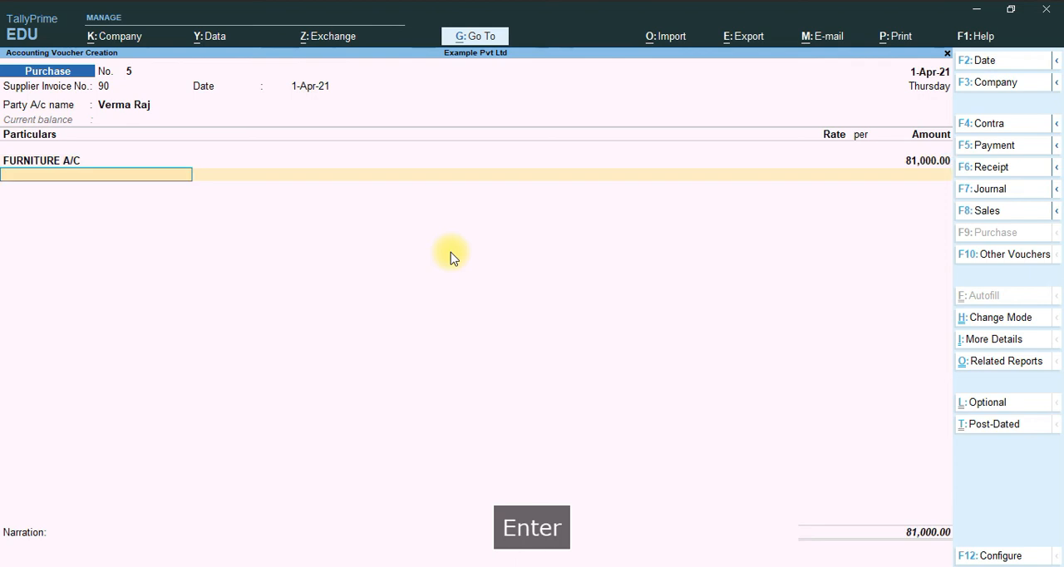
End the particulars, enter the narration "Bill no 90" and decline the final acceptance to keep editing the voucher.
{"action": "key", "text": "Return"}
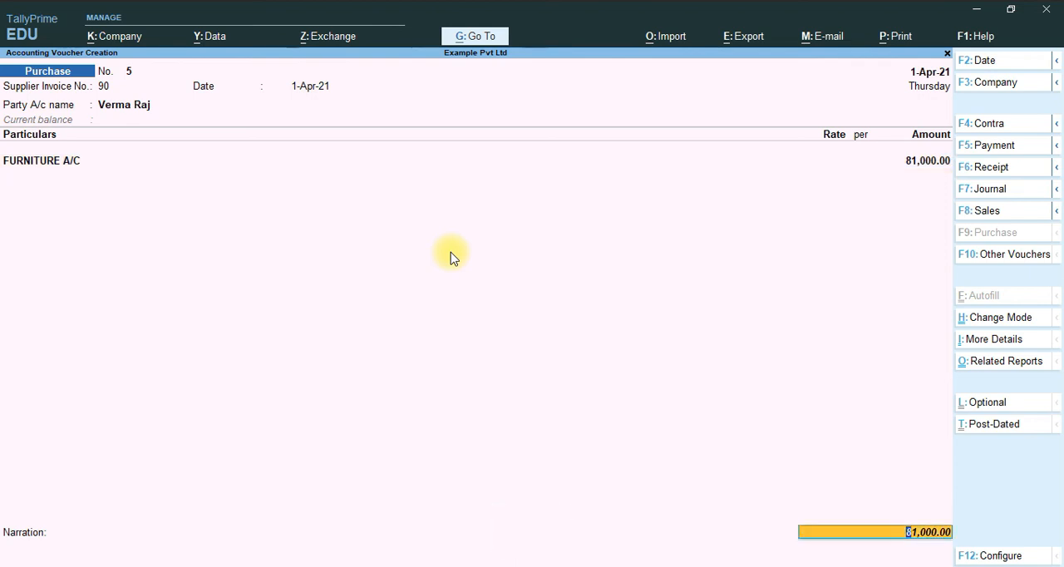
{"action": "key", "text": "Return"}
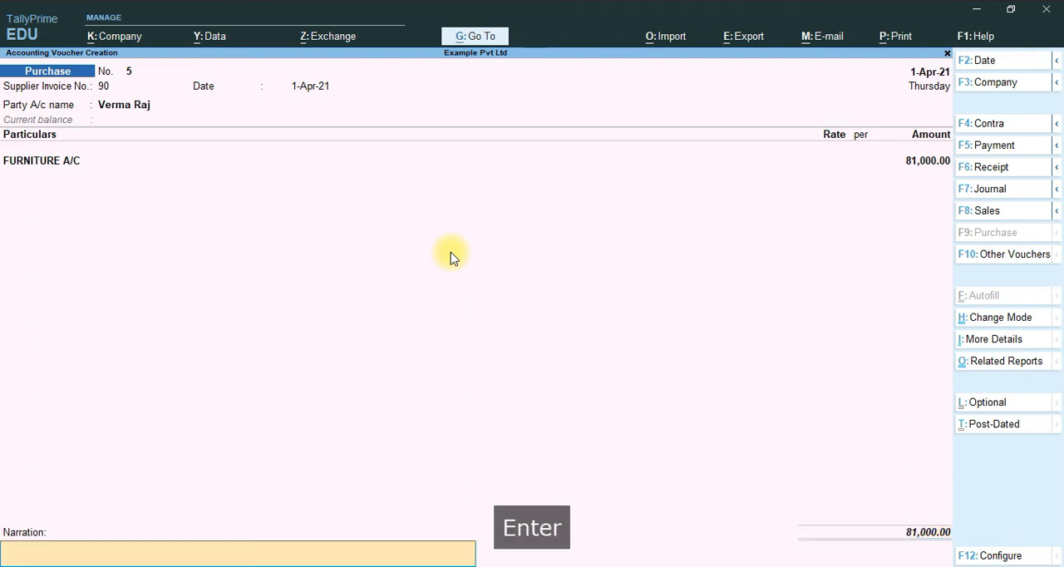
{"action": "type", "text": "Bill no 90"}
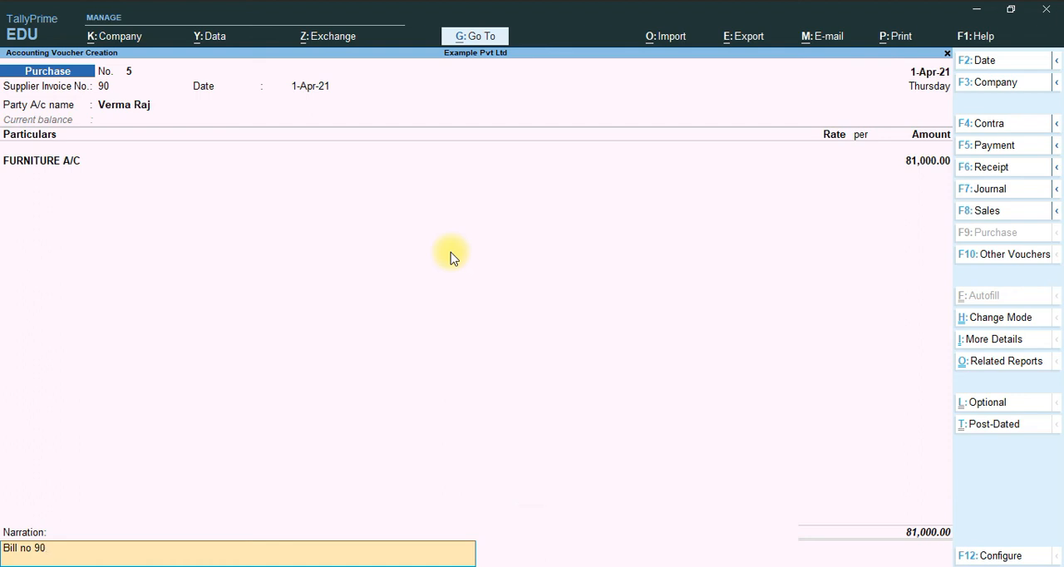
{"action": "key", "text": "Return"}
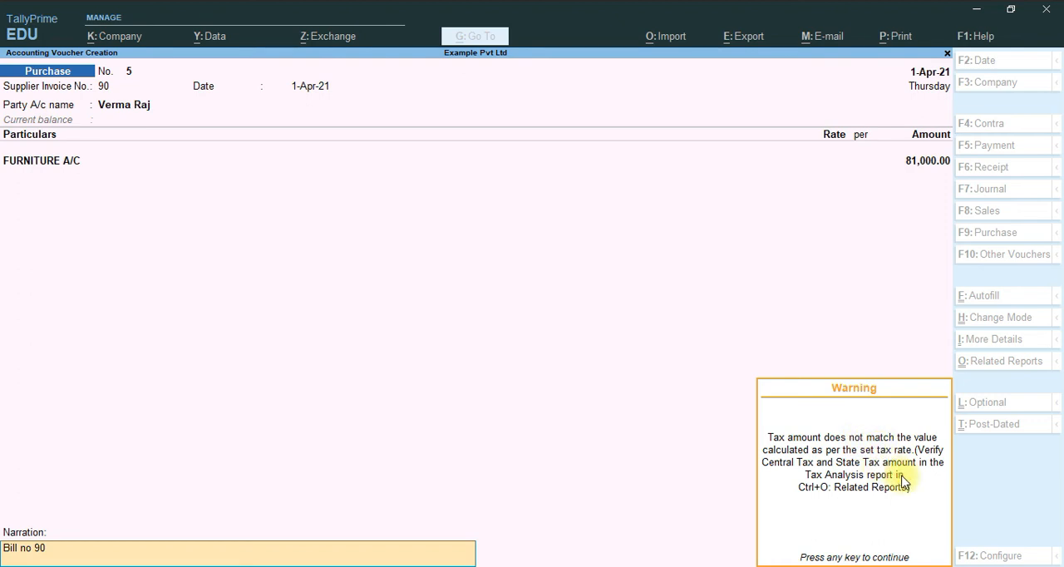
{"action": "key", "text": "Return"}
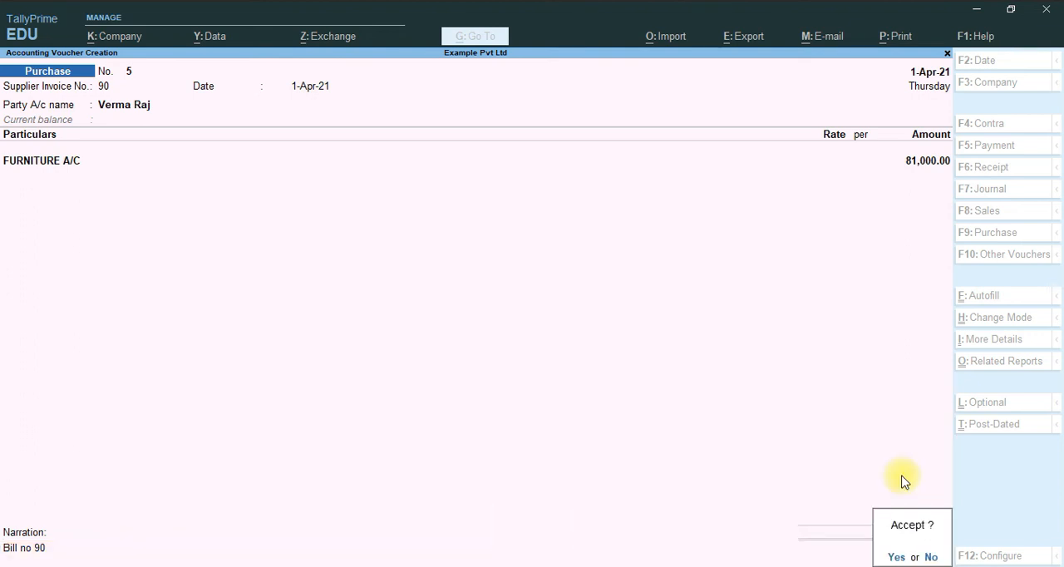
{"action": "key", "text": "n"}
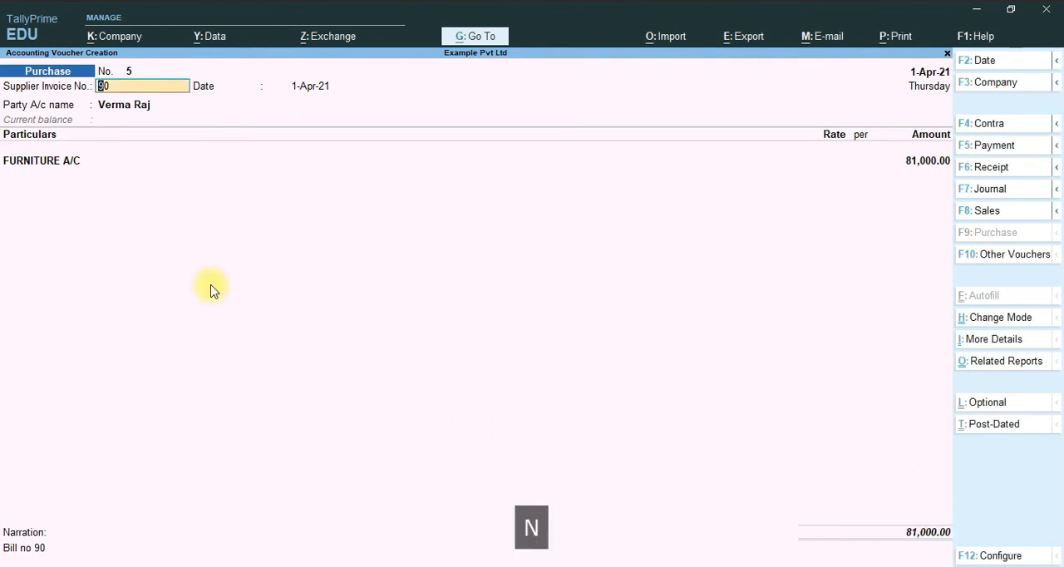
Return to the blank line below FURNITURE A/C and add CGST AC, accepting its calculated amount.
{"action": "key", "text": "Return"}
{"action": "key", "text": "Return"}
{"action": "key", "text": "Return"}
{"action": "key", "text": "Return"}
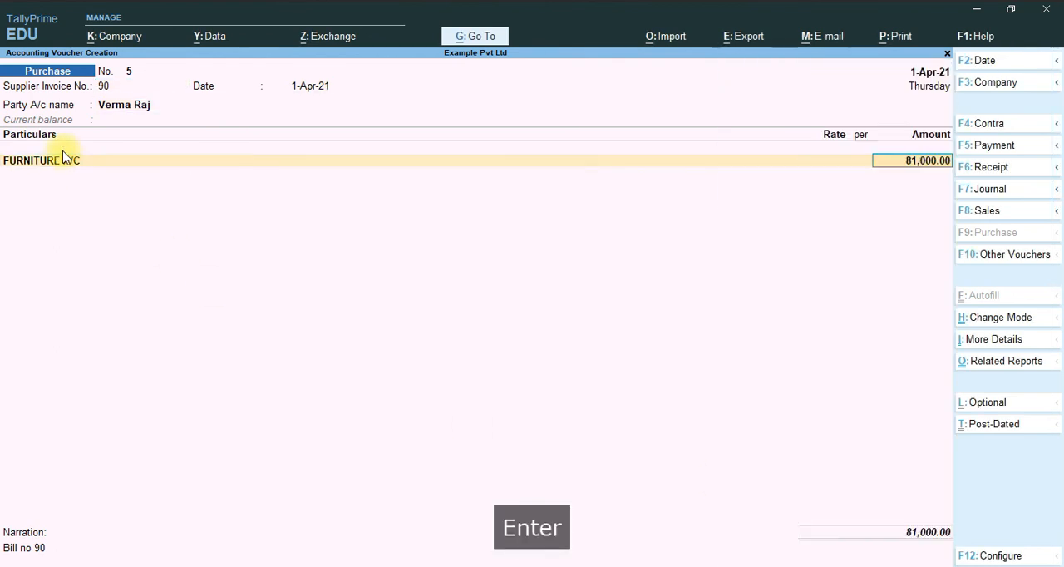
{"action": "key", "text": "Return"}
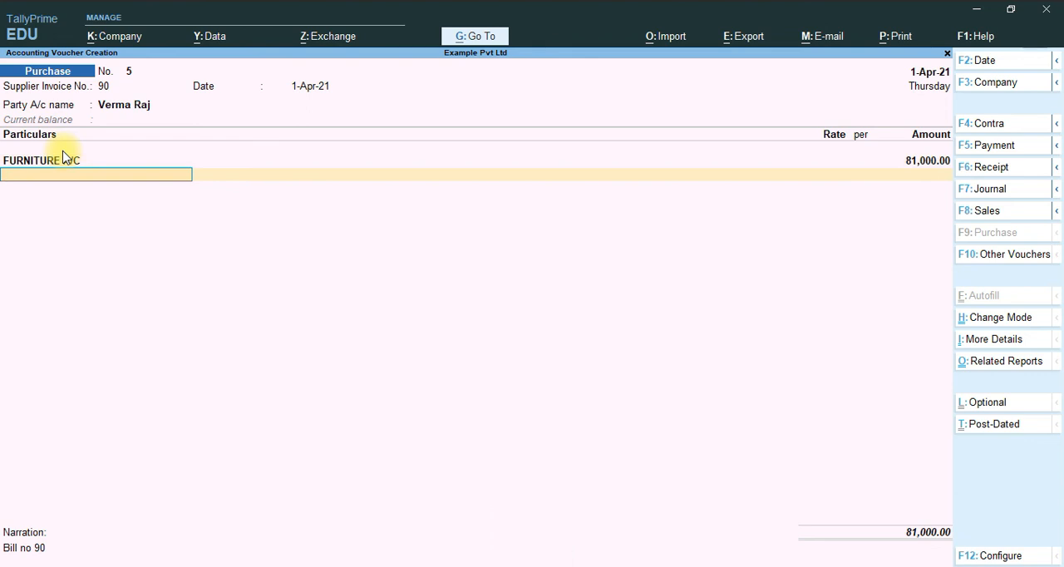
{"action": "key", "text": "Return"}
{"action": "key", "text": "Up"}
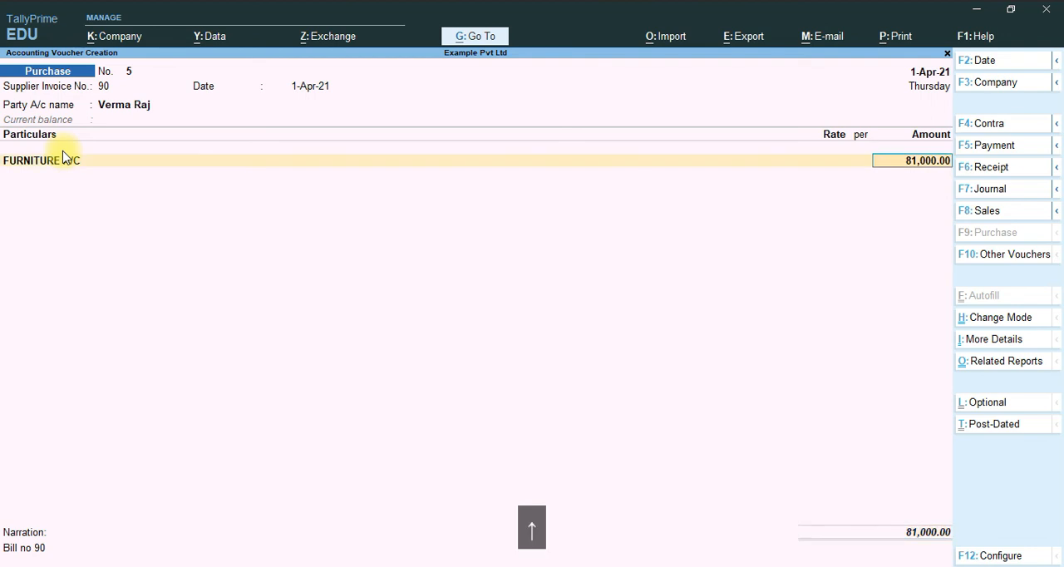
{"action": "key", "text": "Return"}
{"action": "type", "text": "c"}
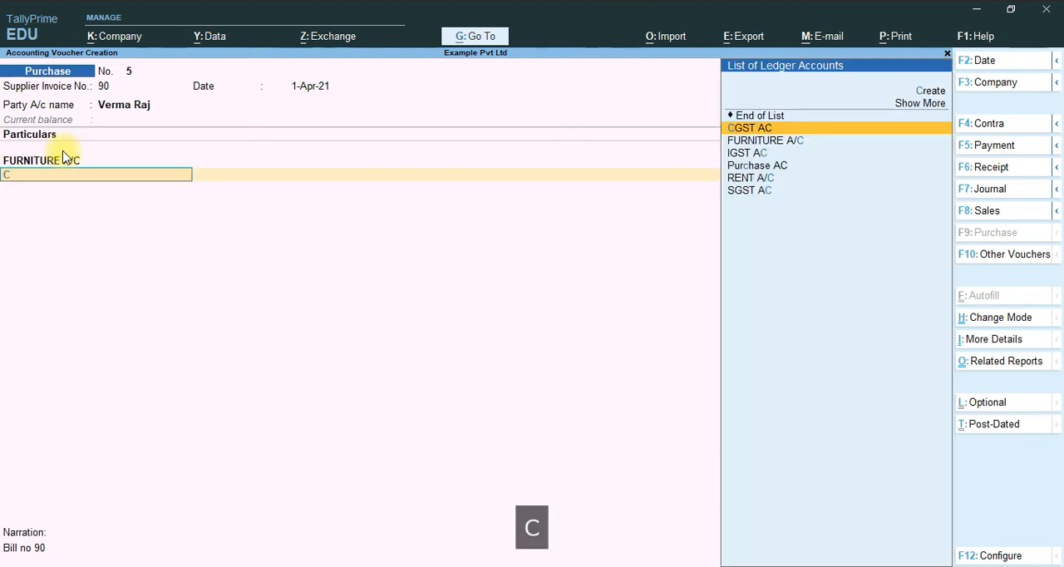
{"action": "key", "text": "Return"}
{"action": "key", "text": "Return"}
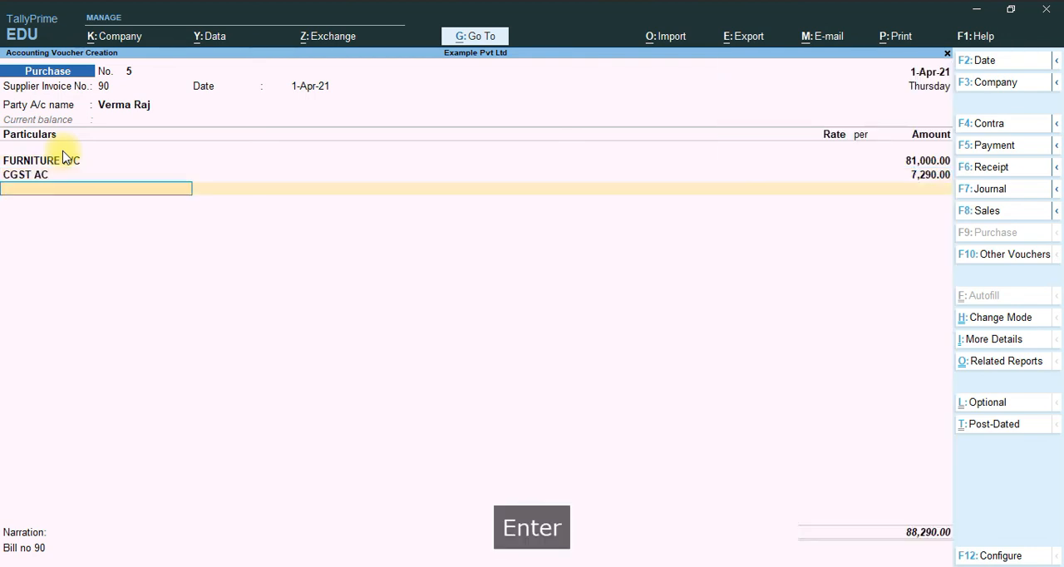
Add SGST AC below the CGST line with its calculated amount and save the furniture purchase voucher.
{"action": "type", "text": "Sg"}
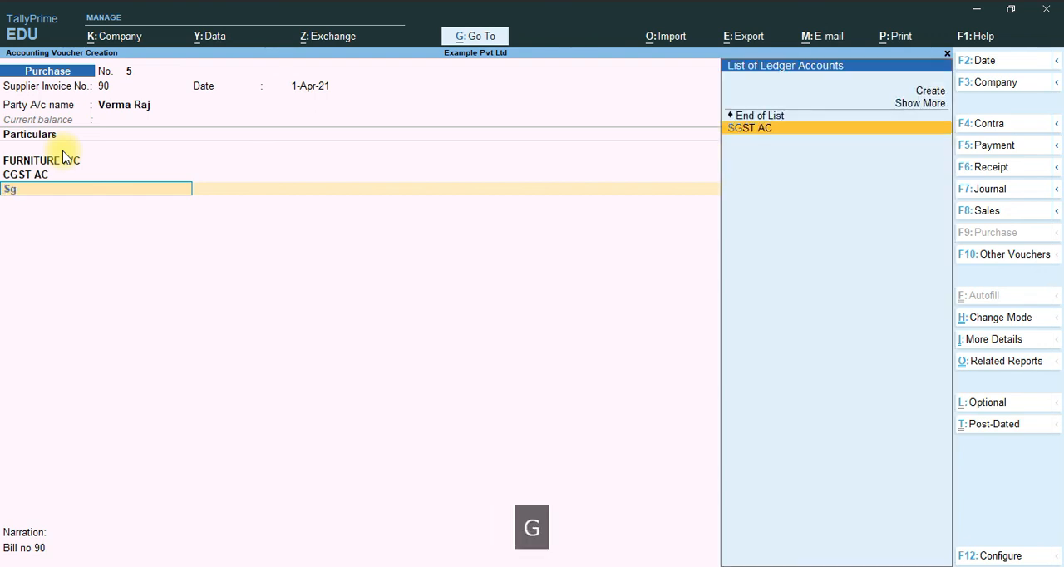
{"action": "key", "text": "Return"}
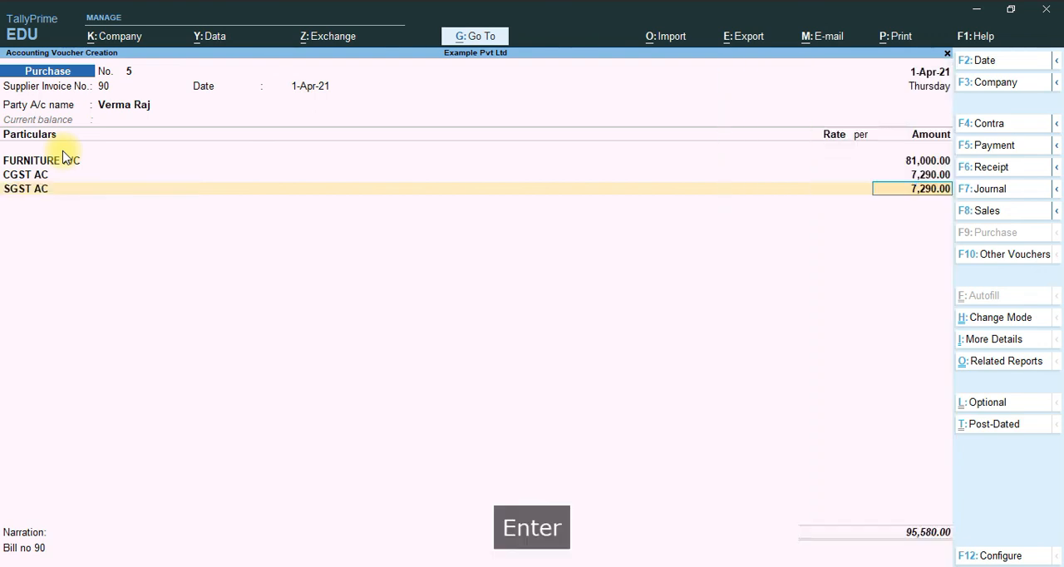
{"action": "key", "text": "Return"}
{"action": "key", "text": "Return"}
{"action": "key", "text": "Return"}
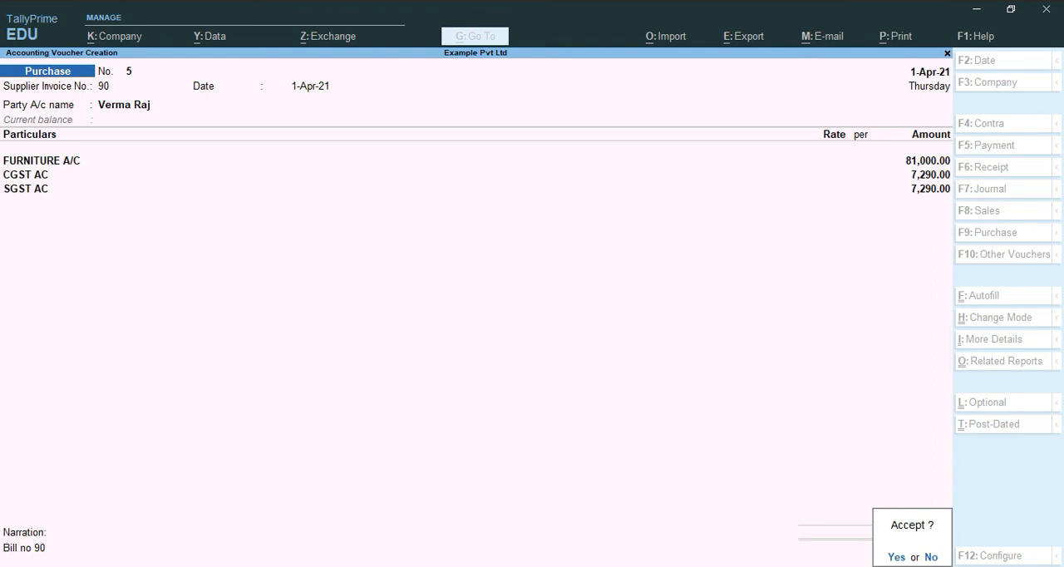
{"action": "left_click", "coordinate": [897, 557]}
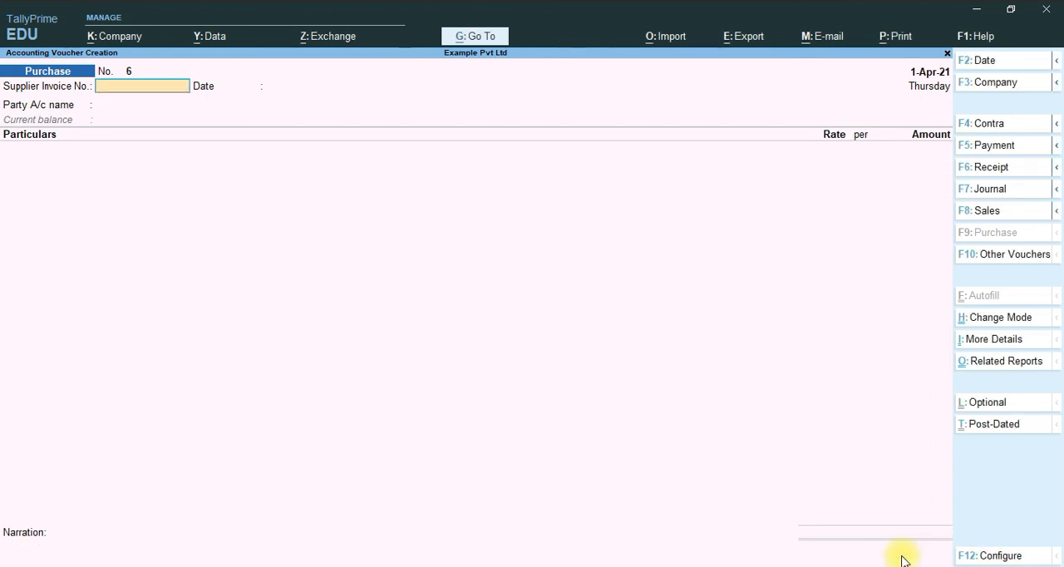